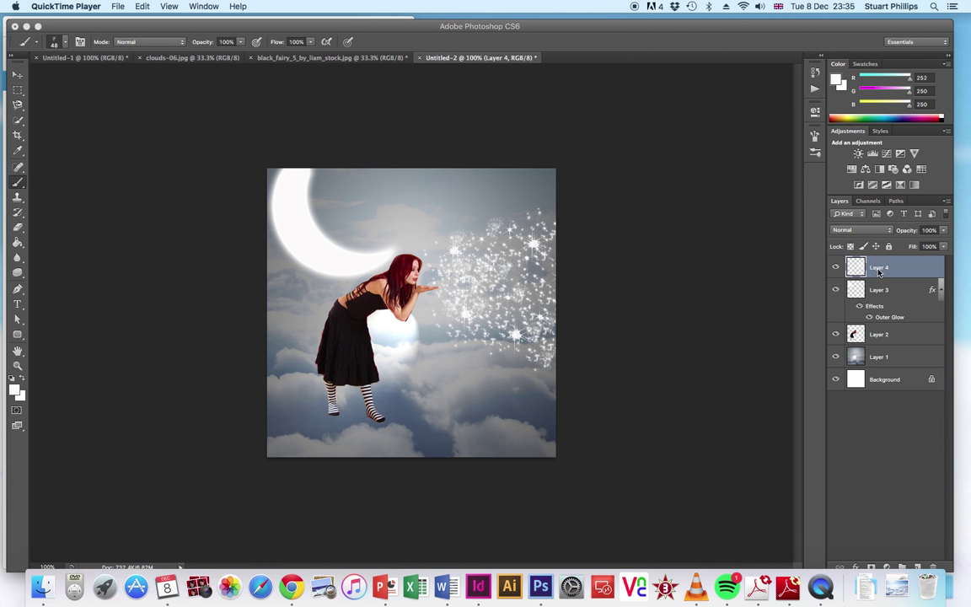
- Toggle the sparkles layer's visibility to compare the image with and without it
click(836, 269)
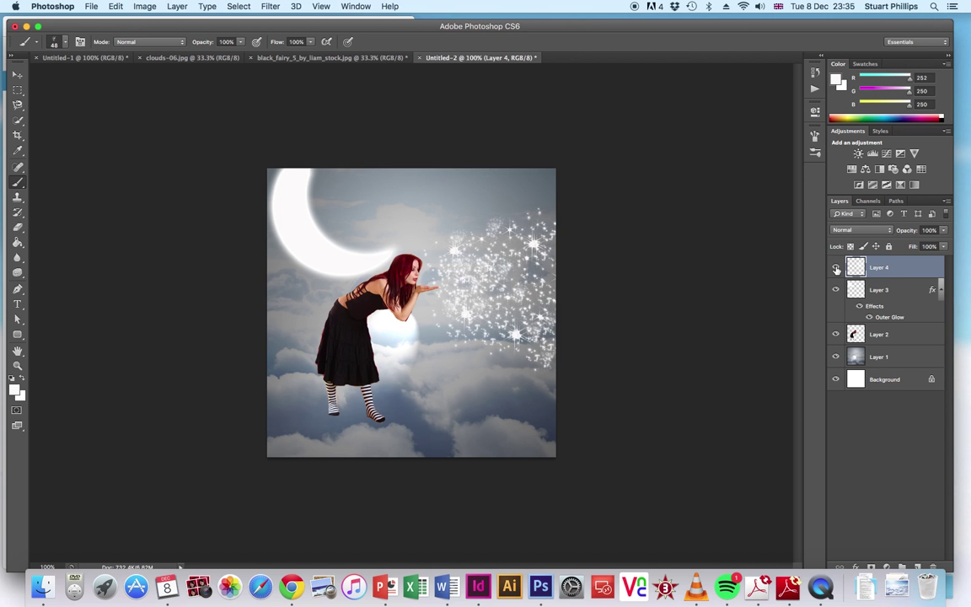
click(836, 269)
click(836, 269)
click(836, 269)
click(836, 269)
- Paste Layer 3's glow style onto Layer 4, then revert to the last Brush Tool step in History
click(885, 317)
right_click(885, 314)
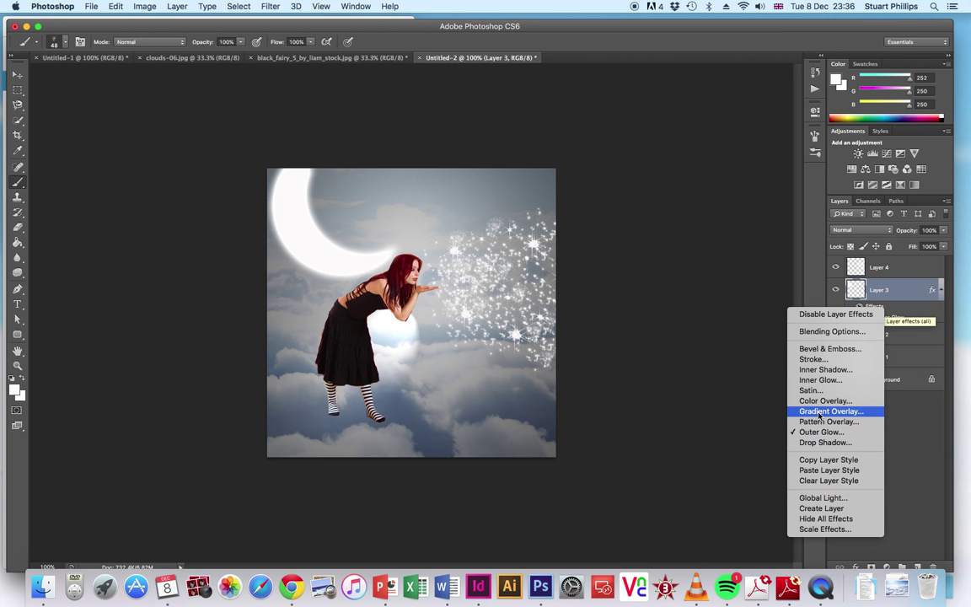
click(819, 460)
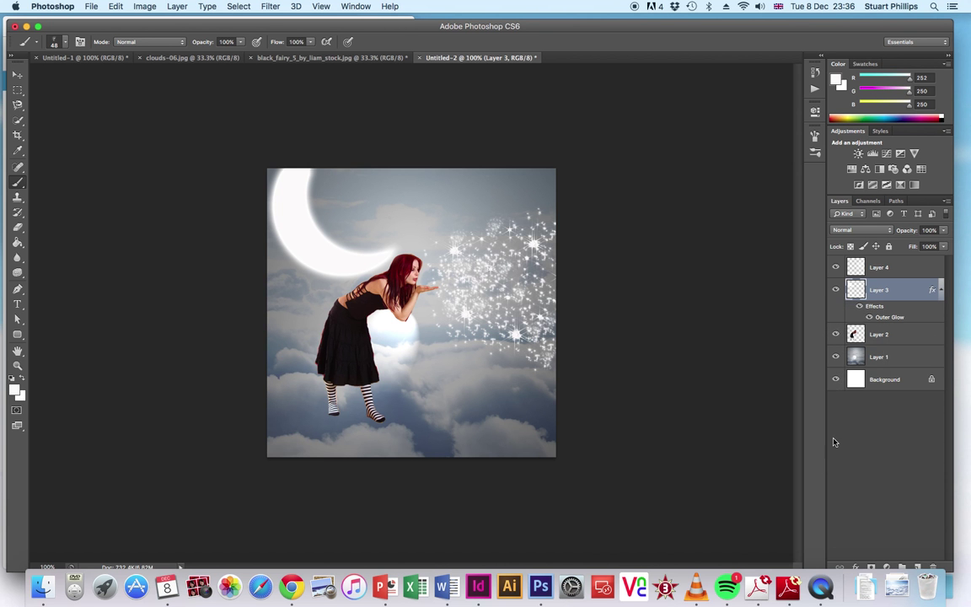
right_click(879, 268)
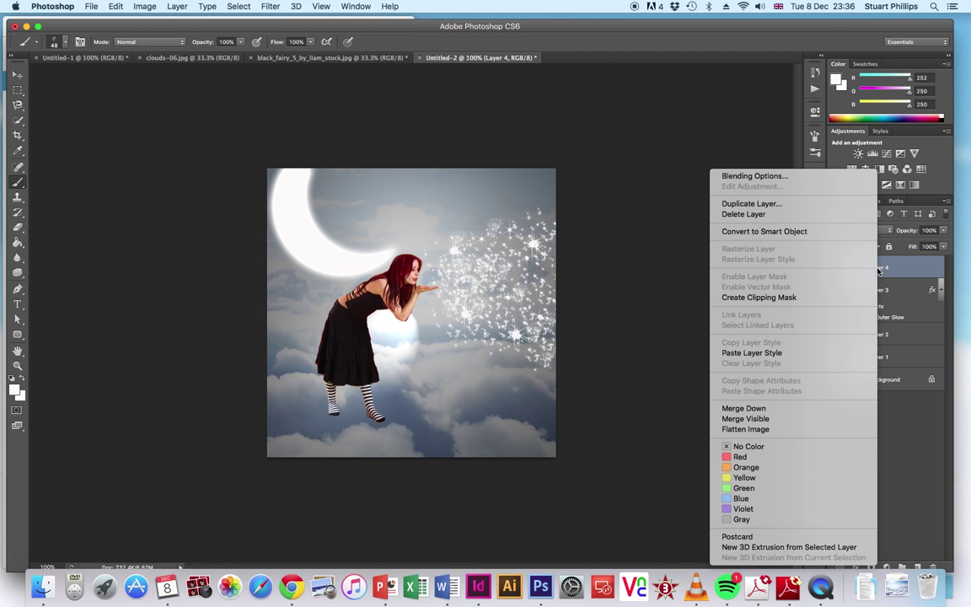
click(762, 352)
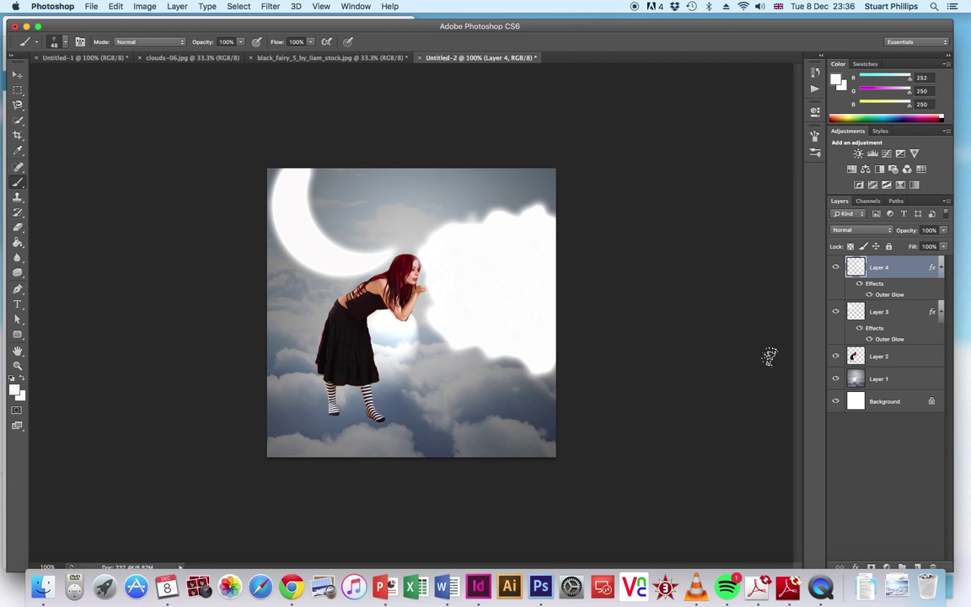
click(814, 74)
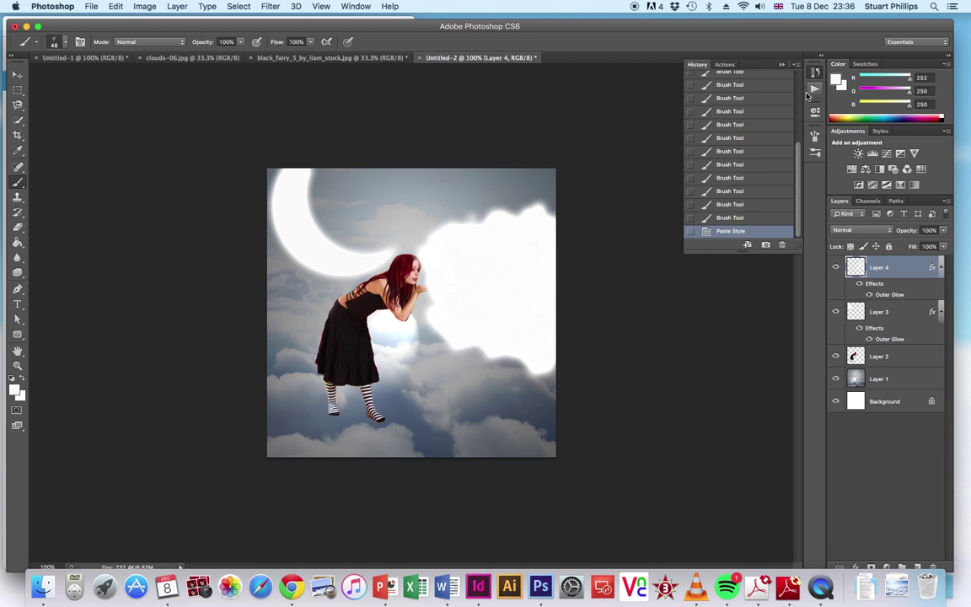
click(729, 219)
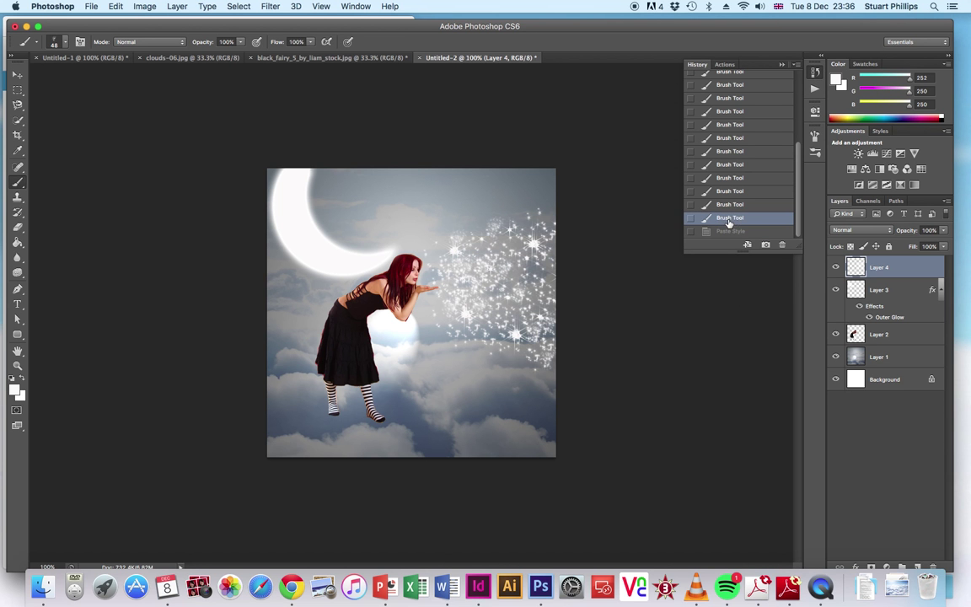
- Add an Outer Glow to Layer 4 with a near-white colour and an enlarged size
click(178, 6)
mouse_move(253, 75)
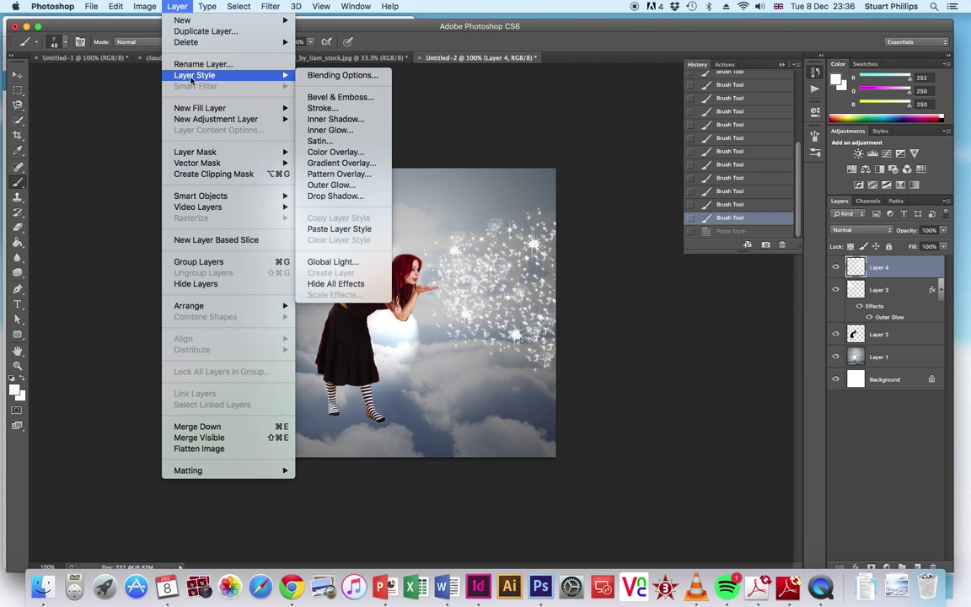
click(342, 185)
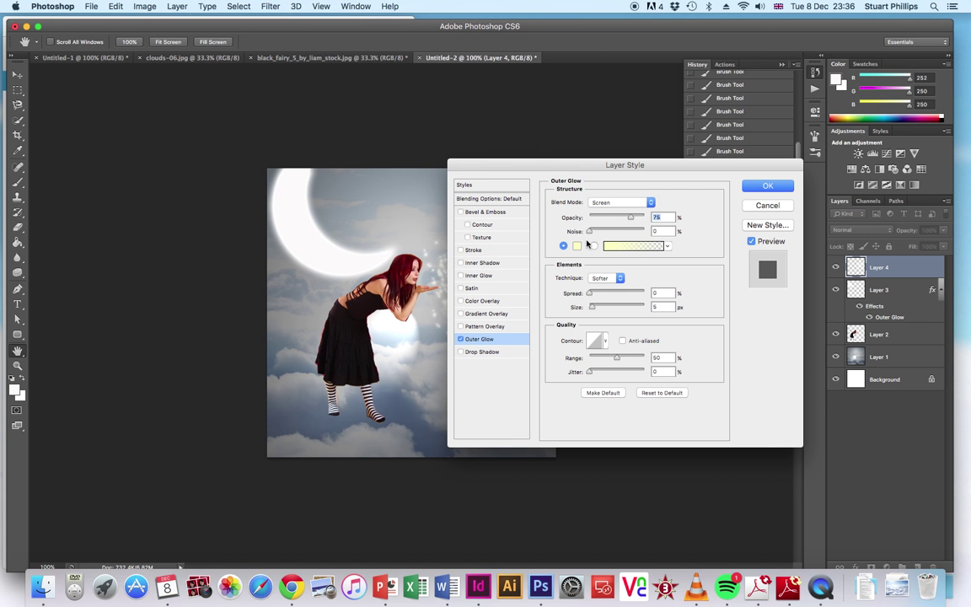
drag(515, 165, 652, 166)
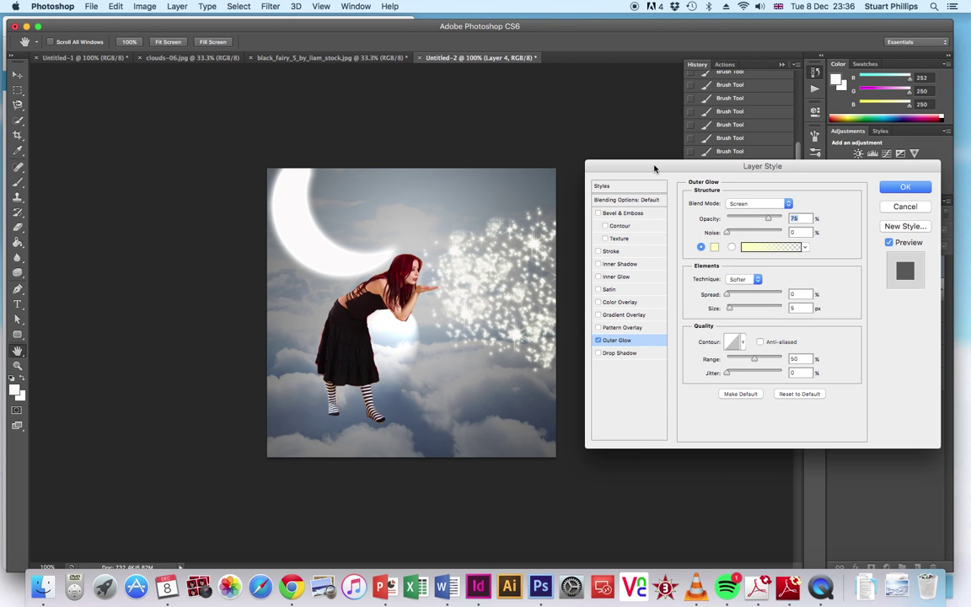
click(710, 246)
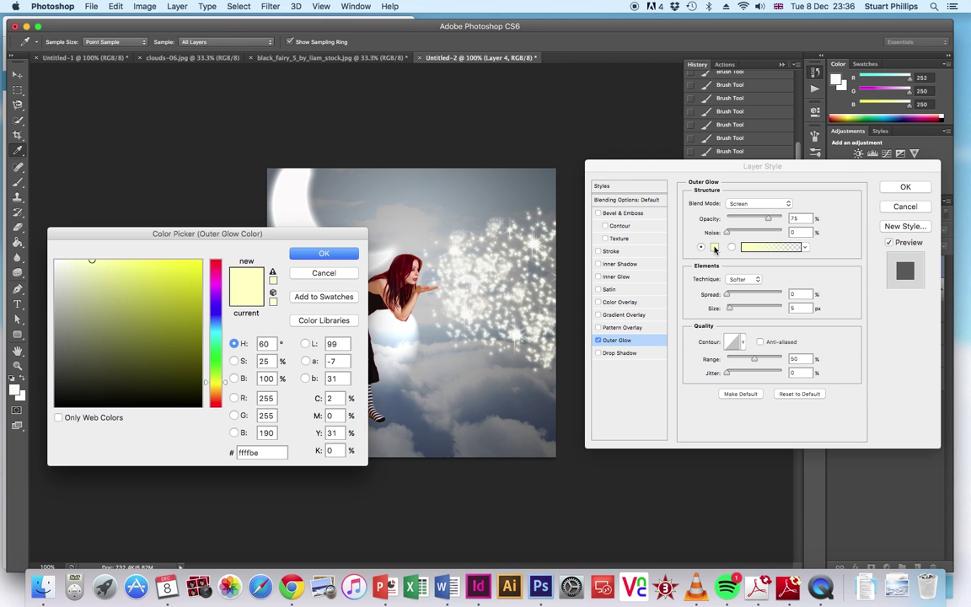
drag(88, 260, 55, 262)
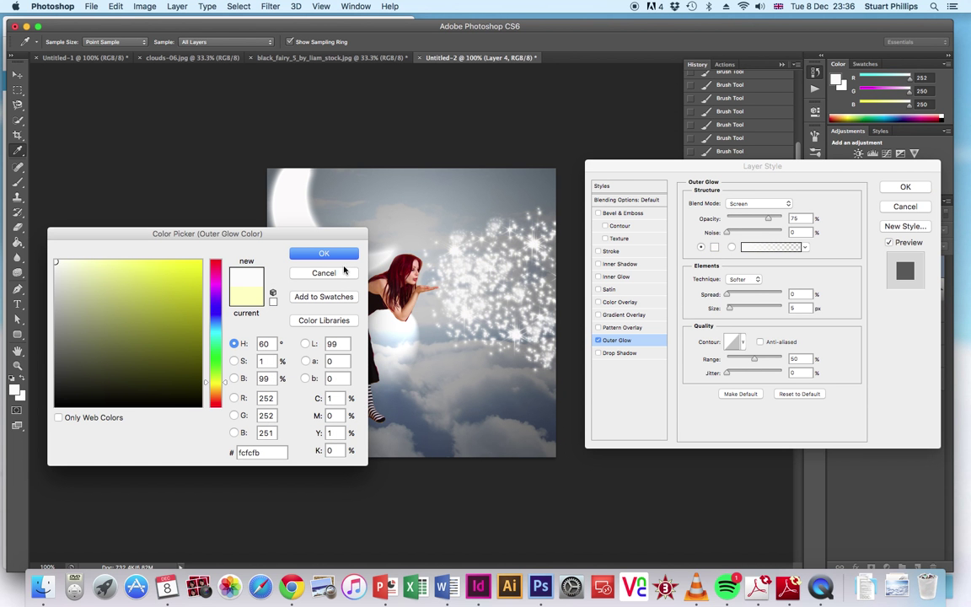
click(310, 252)
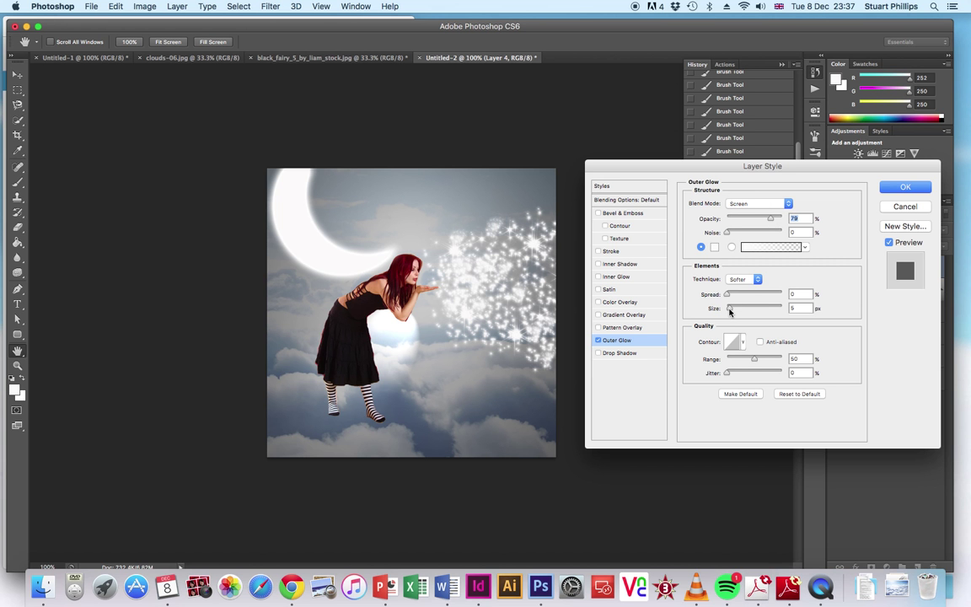
mouse_move(730, 308)
mouse_down()
mouse_move(749, 308)
mouse_move(735, 310)
mouse_up()
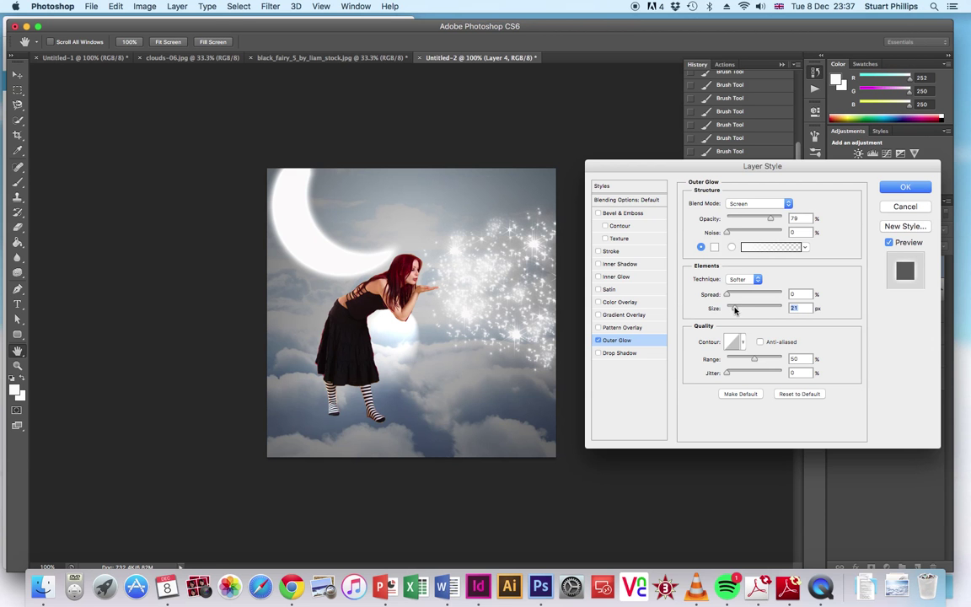
click(893, 191)
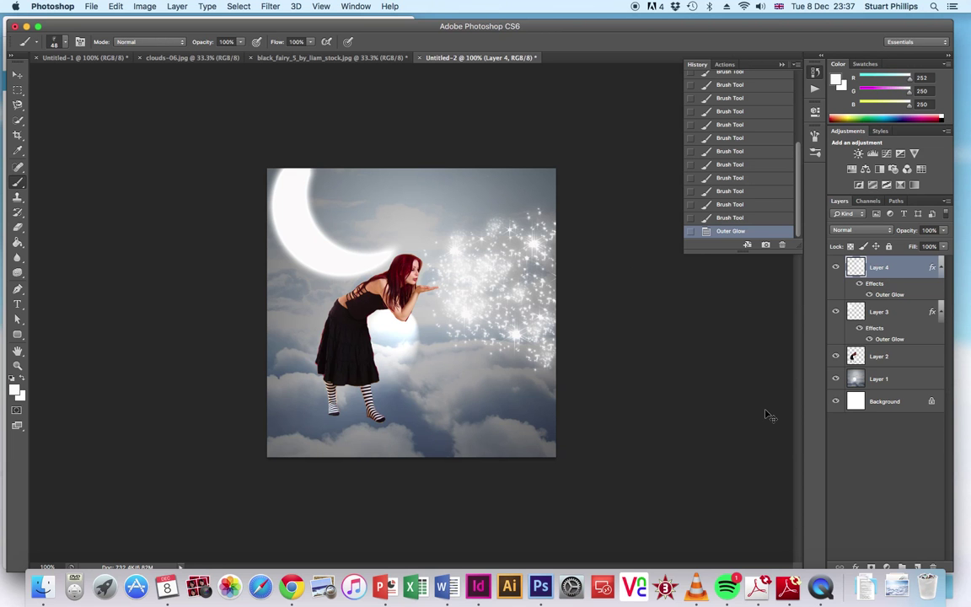
- Cancel the Levels dialog and flatten all layers into one Background layer
key(super+l)
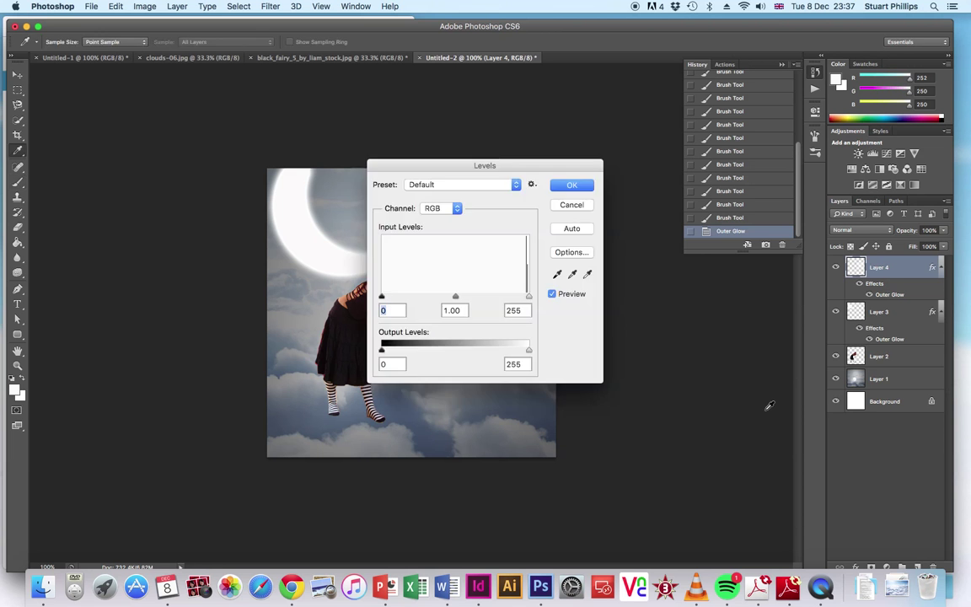
click(571, 206)
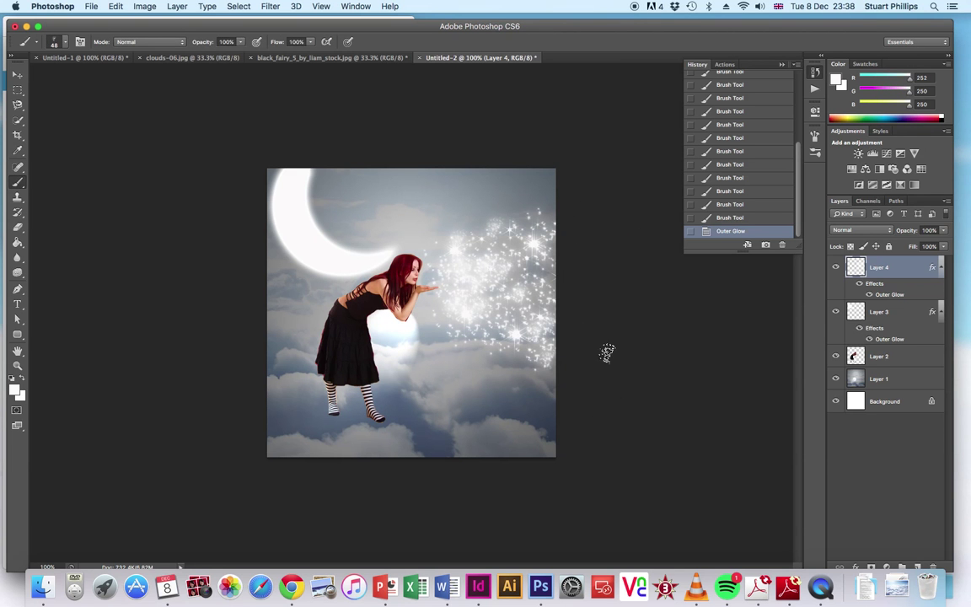
click(177, 6)
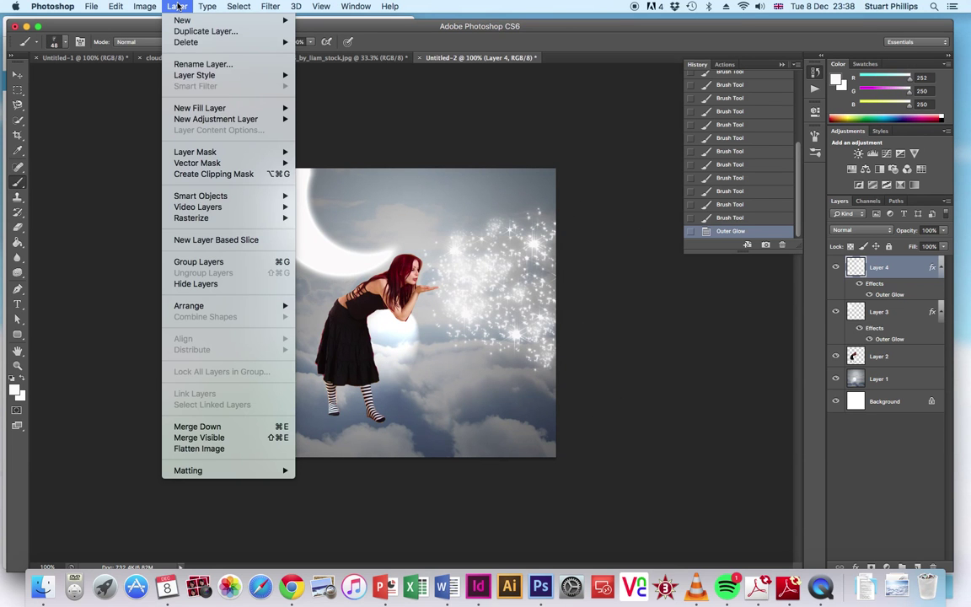
click(215, 452)
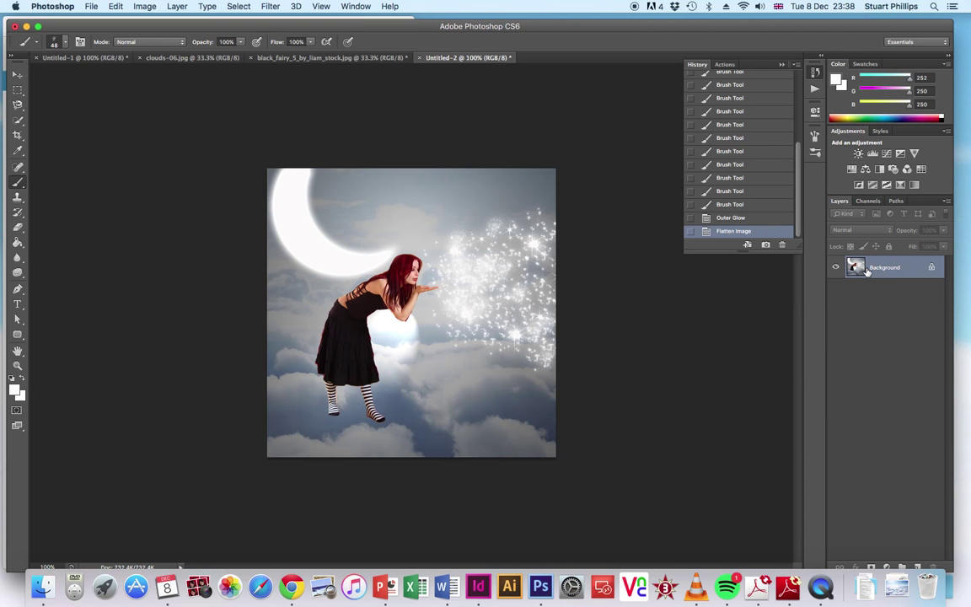
- Apply Levels to the flattened image with the Red channel's black input raised to 42
key(ctrl+l)
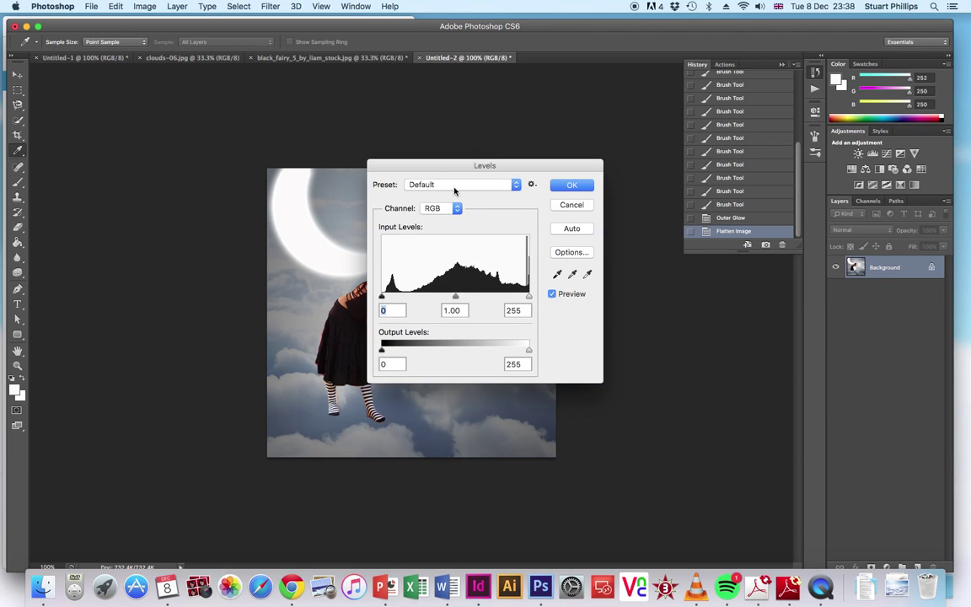
drag(545, 162, 740, 275)
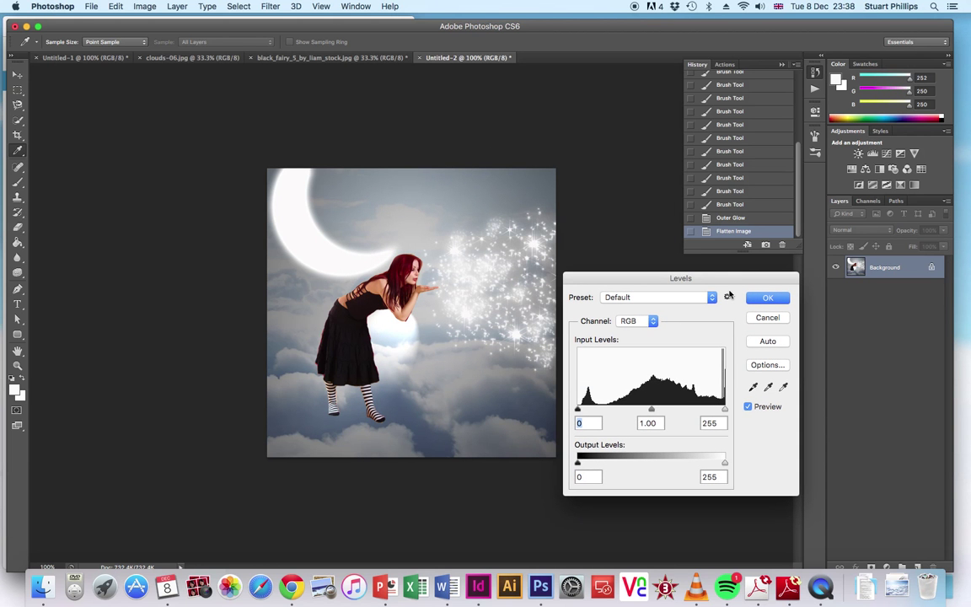
click(631, 321)
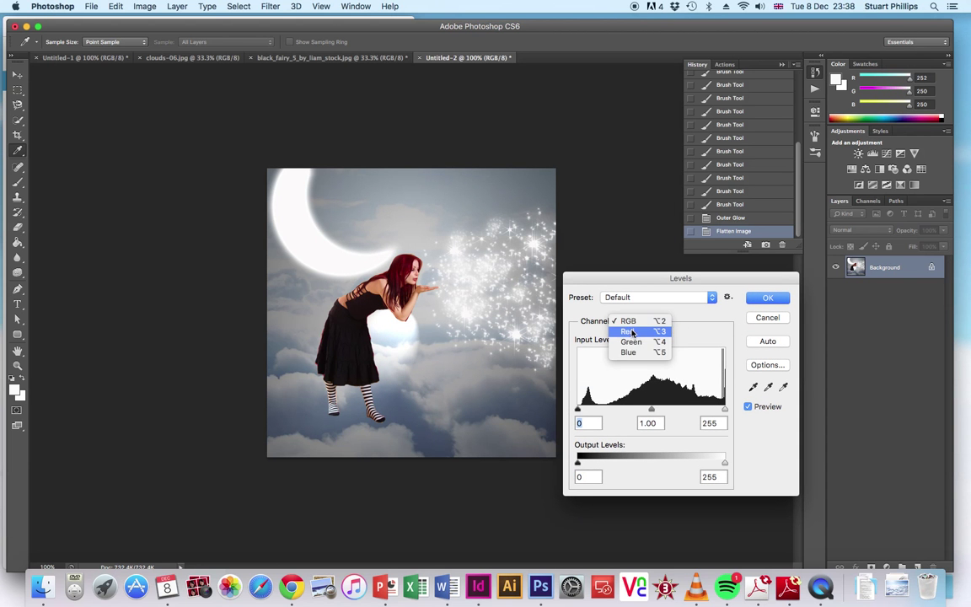
click(629, 331)
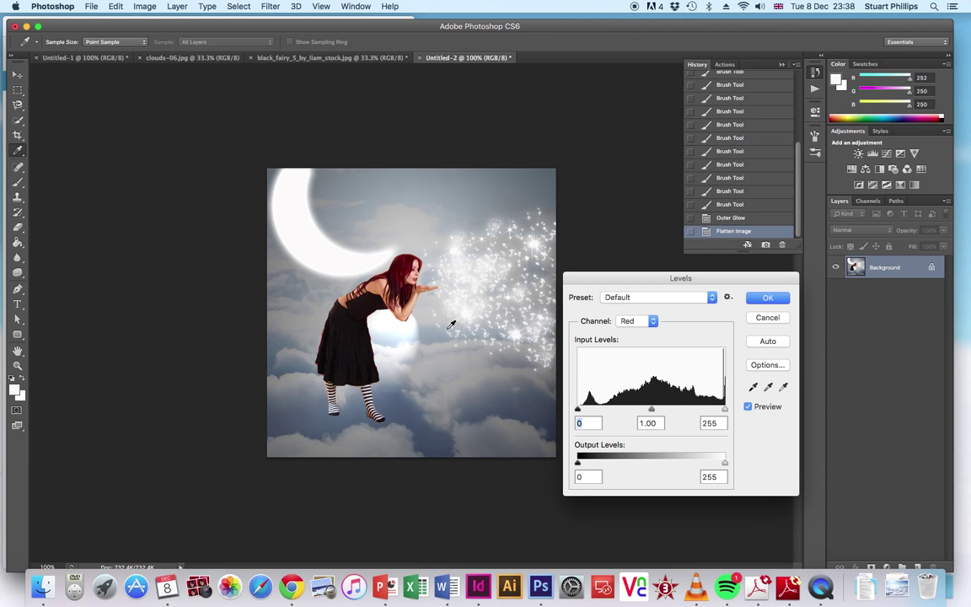
text(42)
click(765, 297)
key(b)
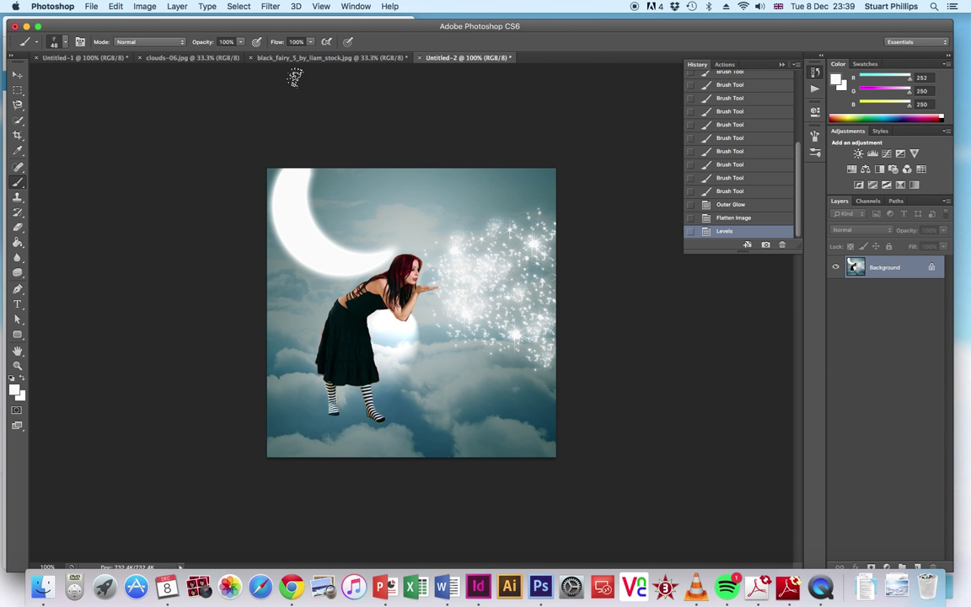
- Move the clouds-06.jpg image into Untitled-2 as Layer 1, toggling it to check beneath
click(145, 58)
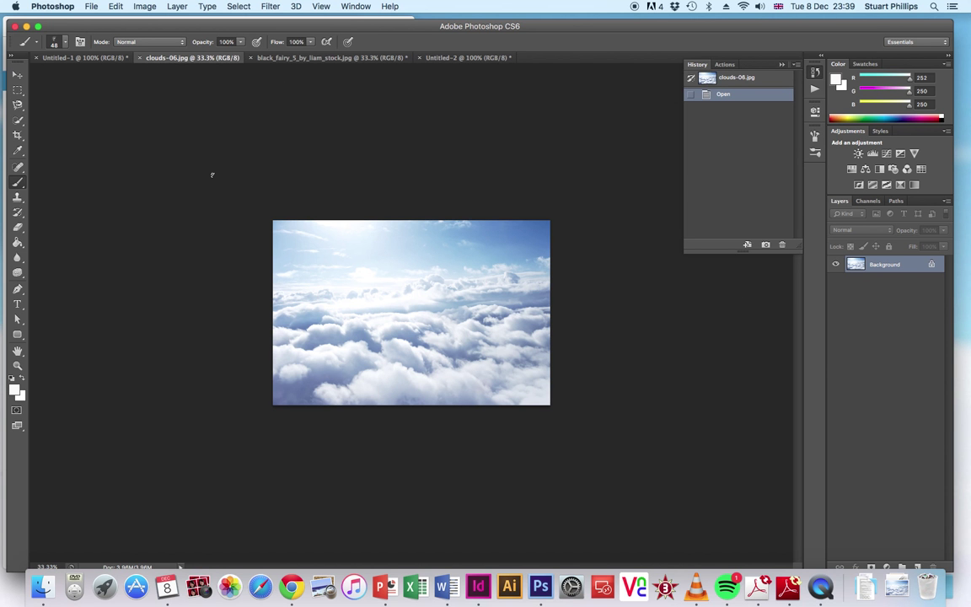
click(17, 74)
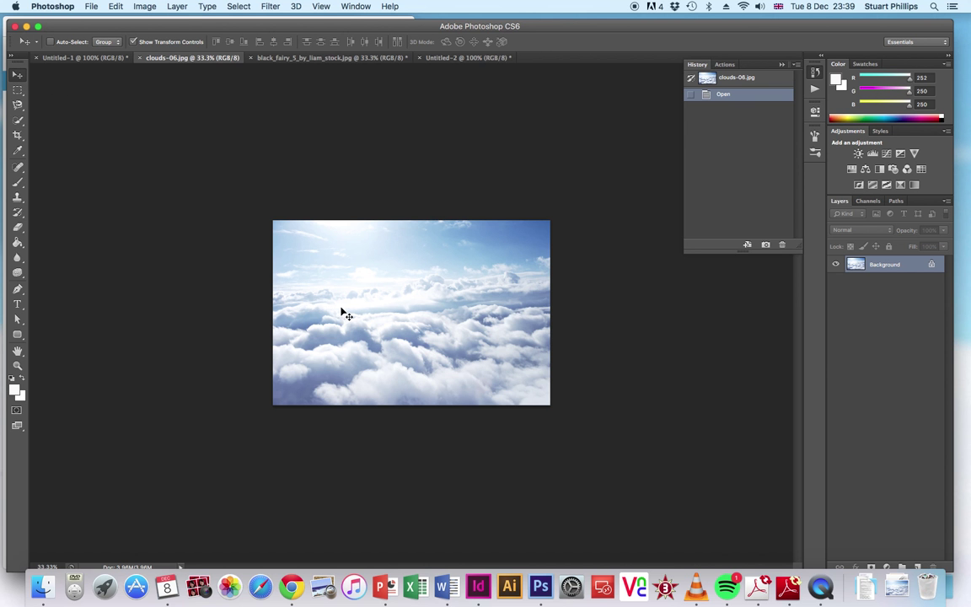
drag(341, 311, 445, 66)
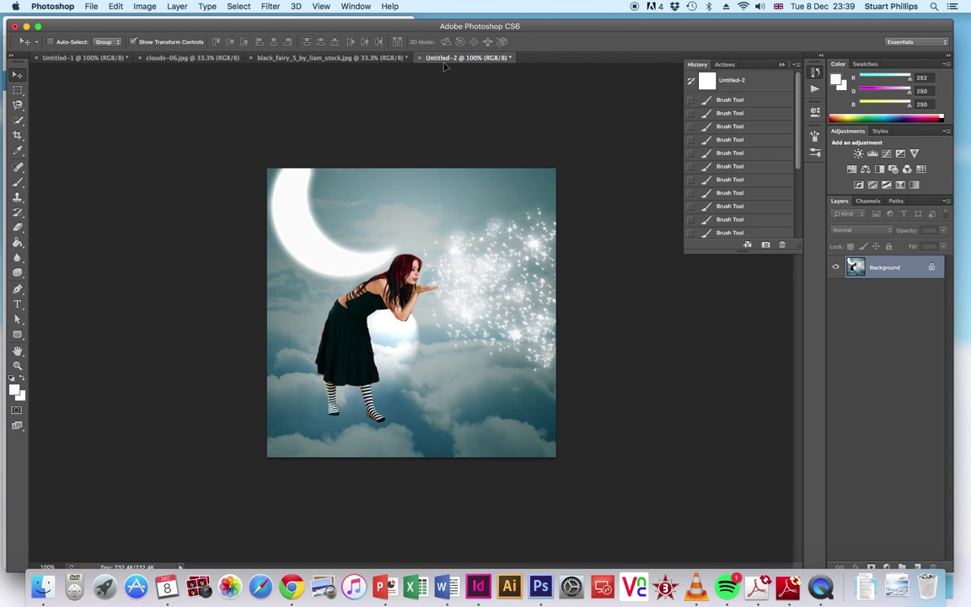
drag(384, 313, 385, 315)
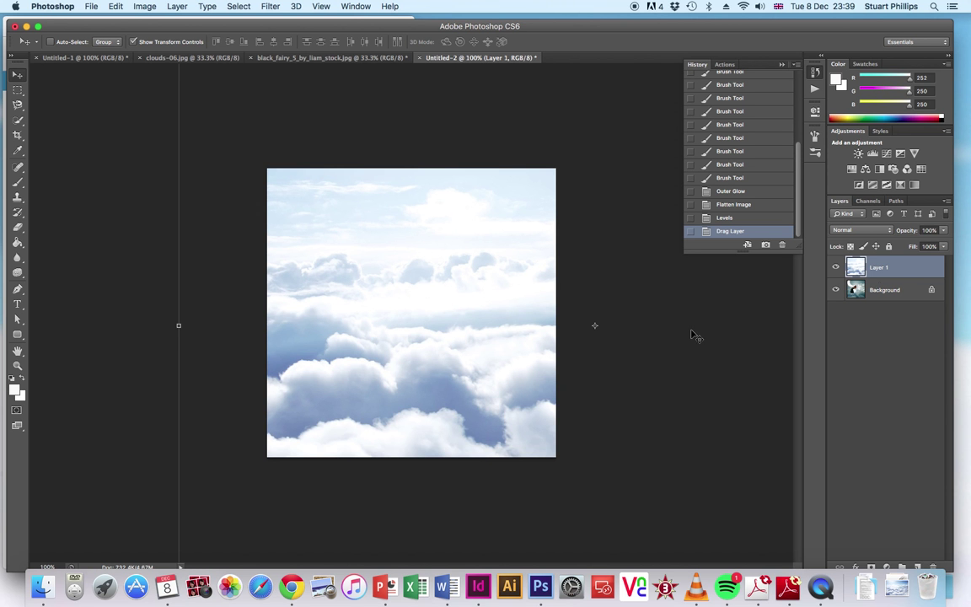
click(835, 267)
click(836, 267)
- Erase the clouds on the left with a soft round 268 px eraser to reveal the fairy
click(16, 226)
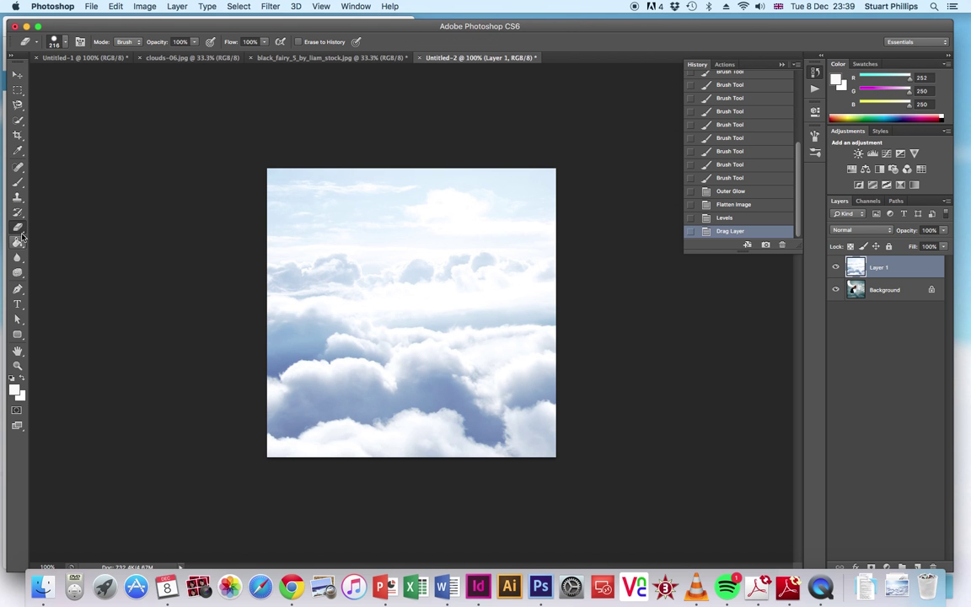
click(59, 42)
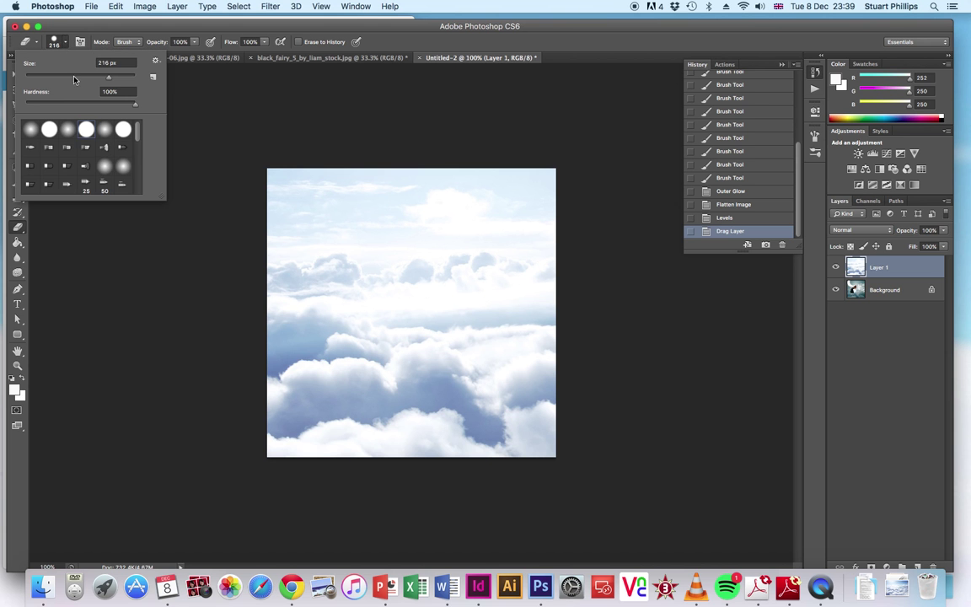
click(70, 131)
drag(109, 79, 112, 80)
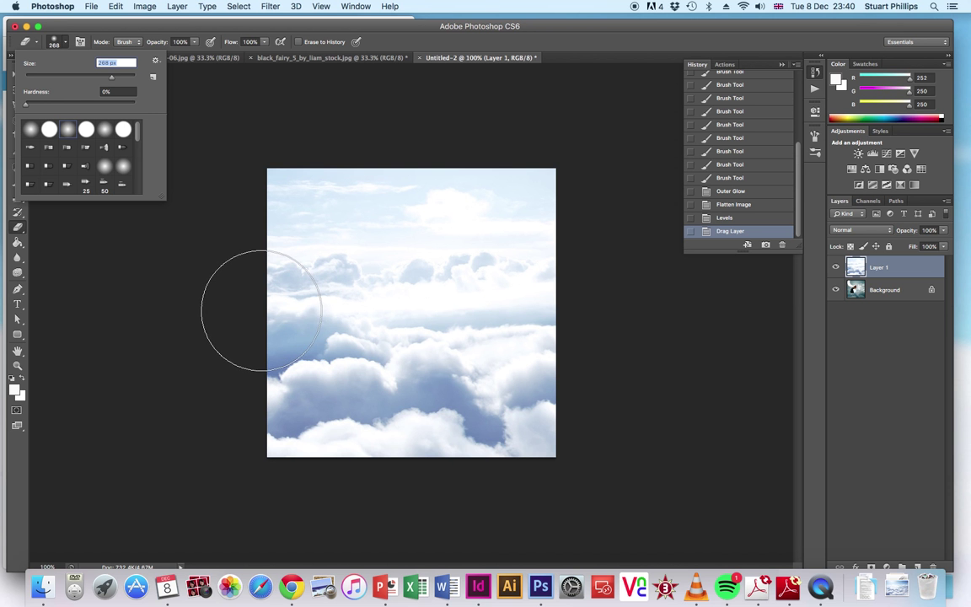
click(243, 309)
mouse_move(243, 309)
mouse_down()
mouse_move(325, 284)
mouse_move(453, 267)
mouse_move(515, 282)
mouse_move(519, 326)
mouse_move(562, 355)
mouse_move(514, 289)
mouse_move(463, 262)
mouse_move(403, 260)
mouse_move(273, 304)
mouse_move(332, 199)
mouse_move(321, 192)
mouse_move(625, 198)
mouse_move(336, 215)
mouse_move(585, 230)
mouse_move(294, 248)
mouse_move(468, 259)
mouse_move(302, 260)
mouse_move(448, 266)
mouse_move(324, 272)
mouse_move(219, 319)
mouse_move(588, 316)
mouse_up()
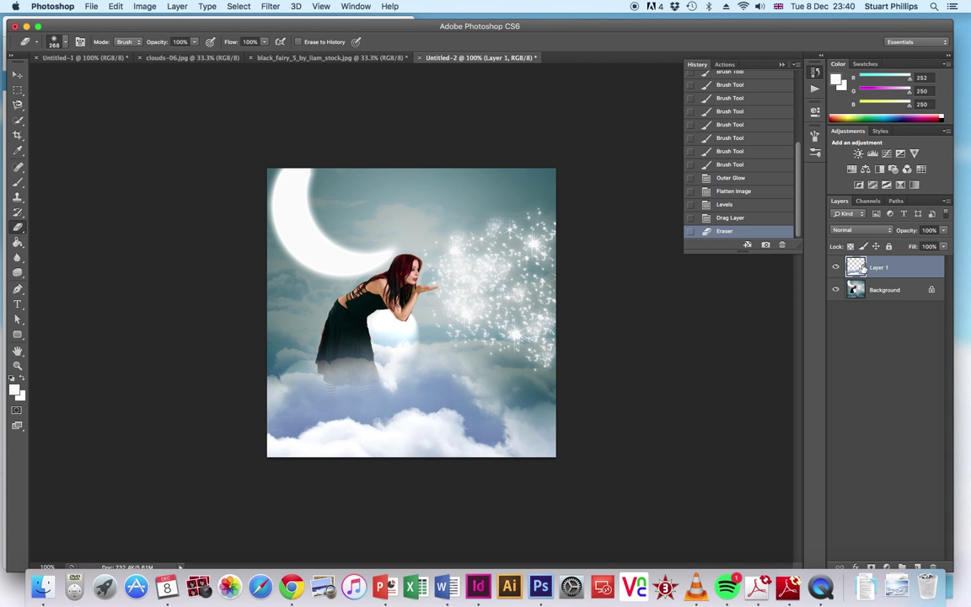
key(super+l)
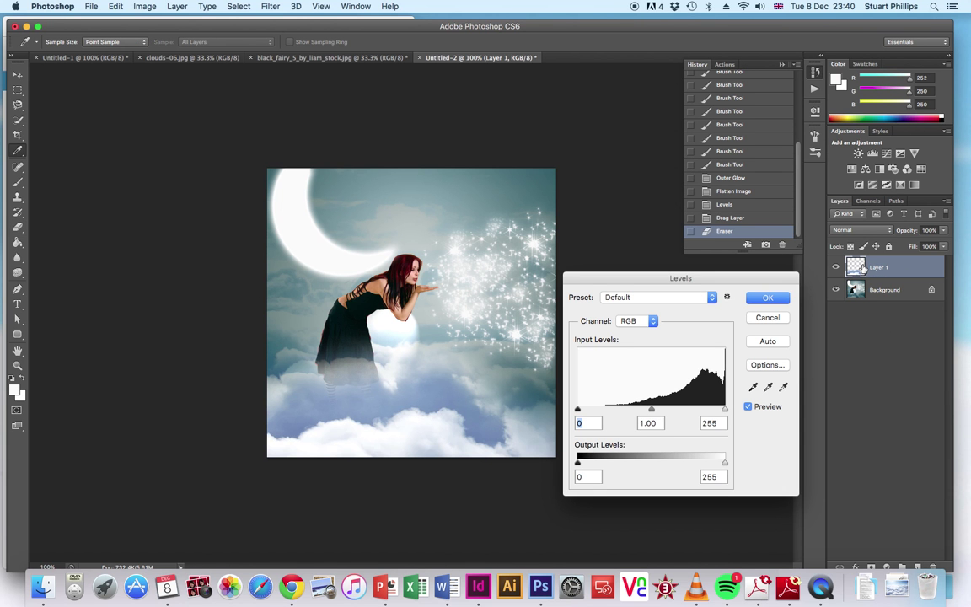
- Apply Levels to the clouds layer with the Red channel's shadow input at 65
click(649, 320)
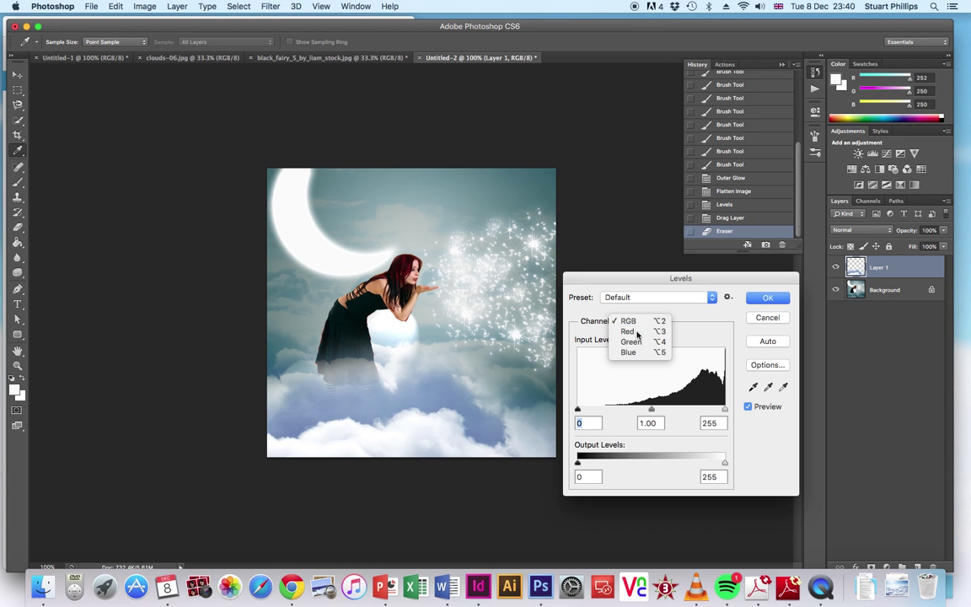
click(636, 333)
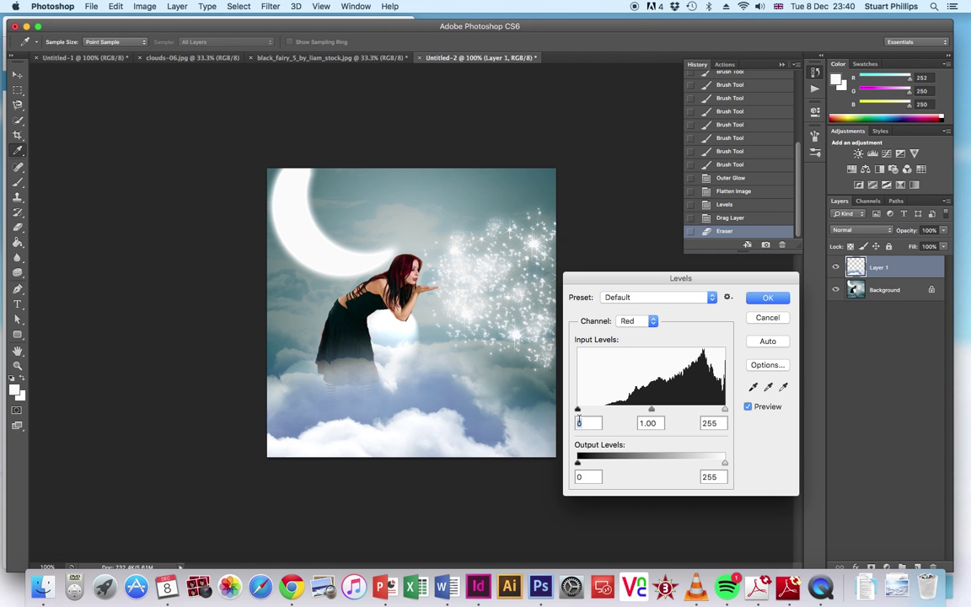
text(65)
click(762, 300)
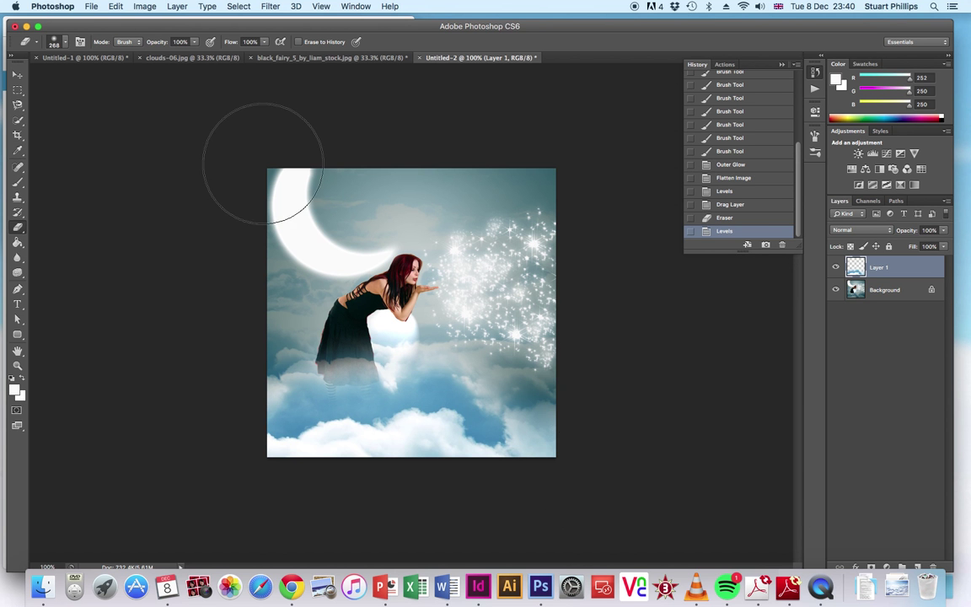
- Flatten the image into a single Background layer
click(148, 6)
mouse_move(173, 6)
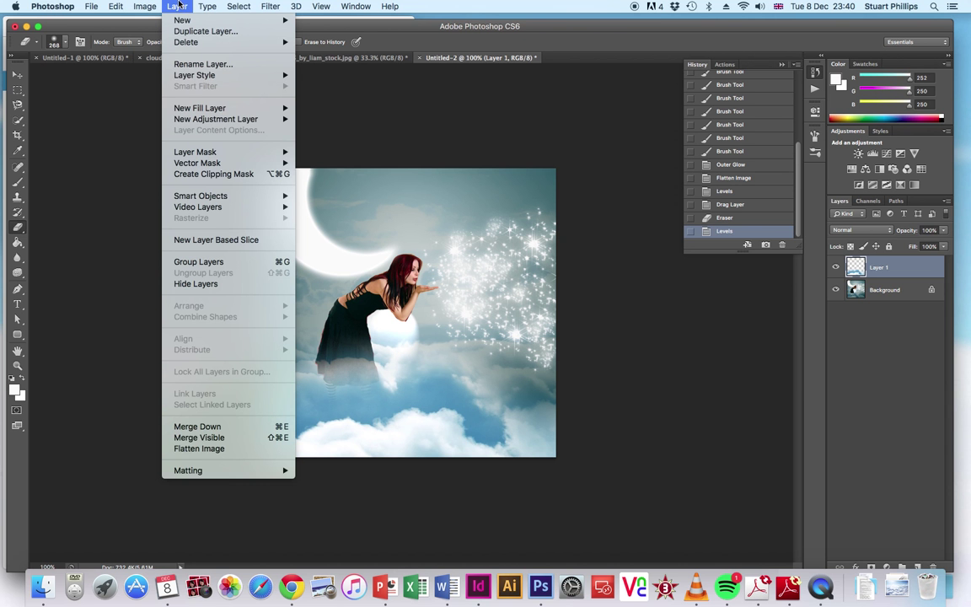
click(199, 449)
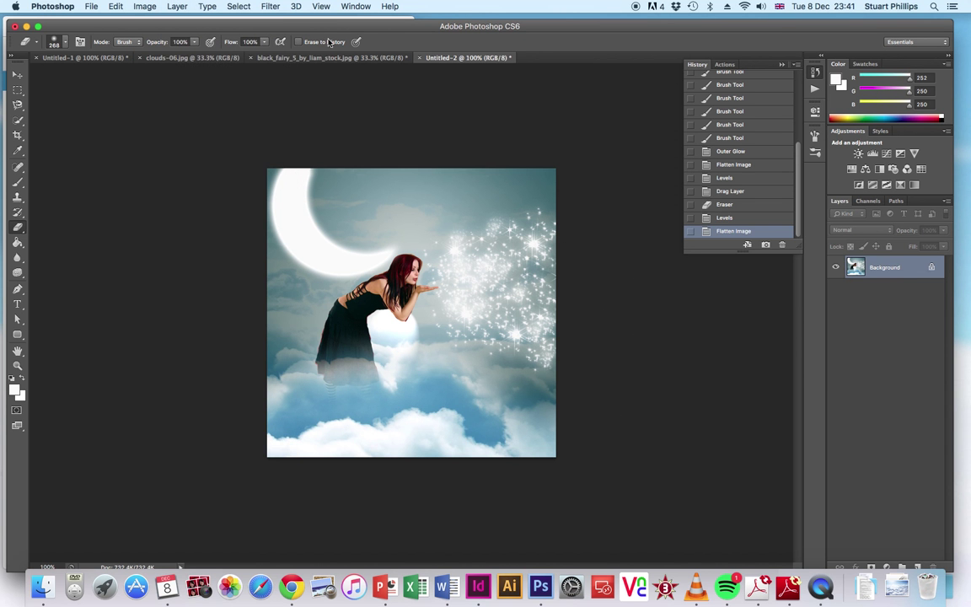
- Open the Render > Lighting Effects filter
click(268, 7)
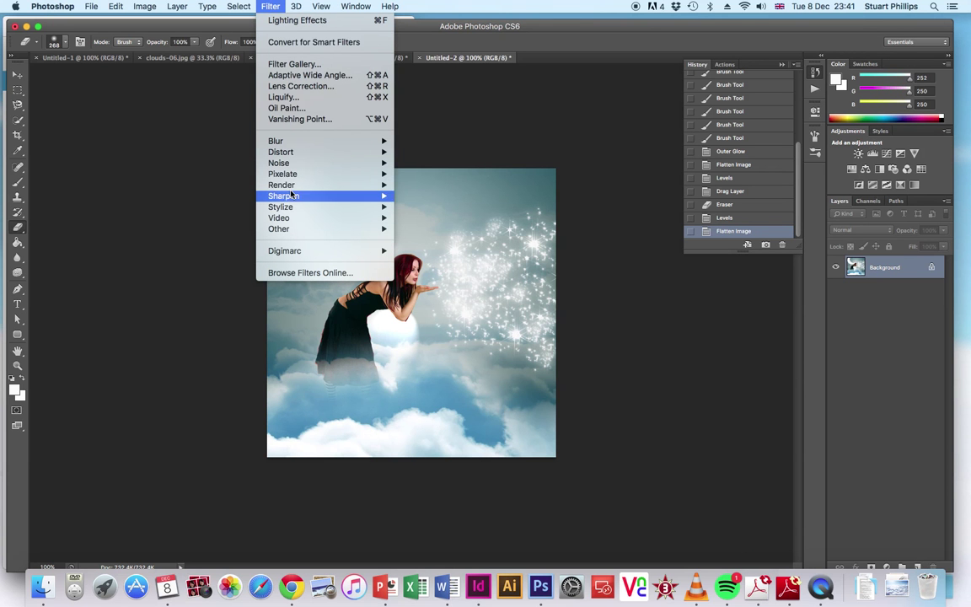
mouse_move(295, 186)
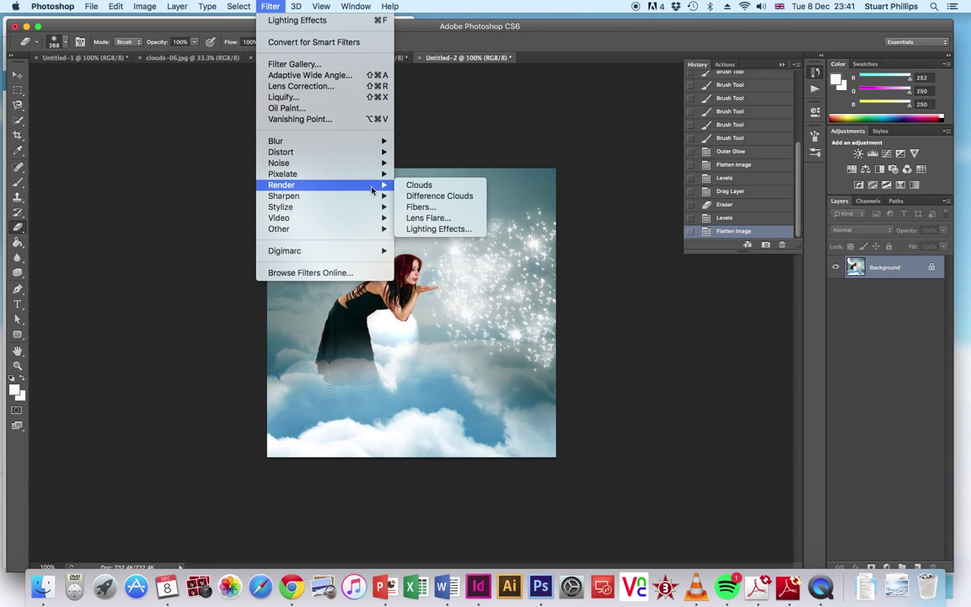
click(466, 227)
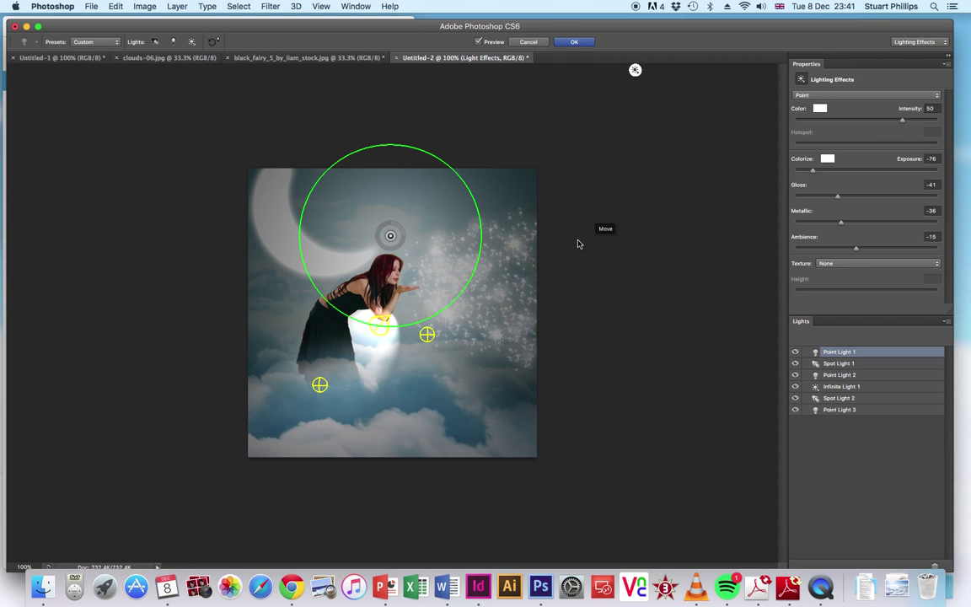
- Browse the lighting presets list without choosing one
click(89, 43)
scroll(90, 45, up, 5)
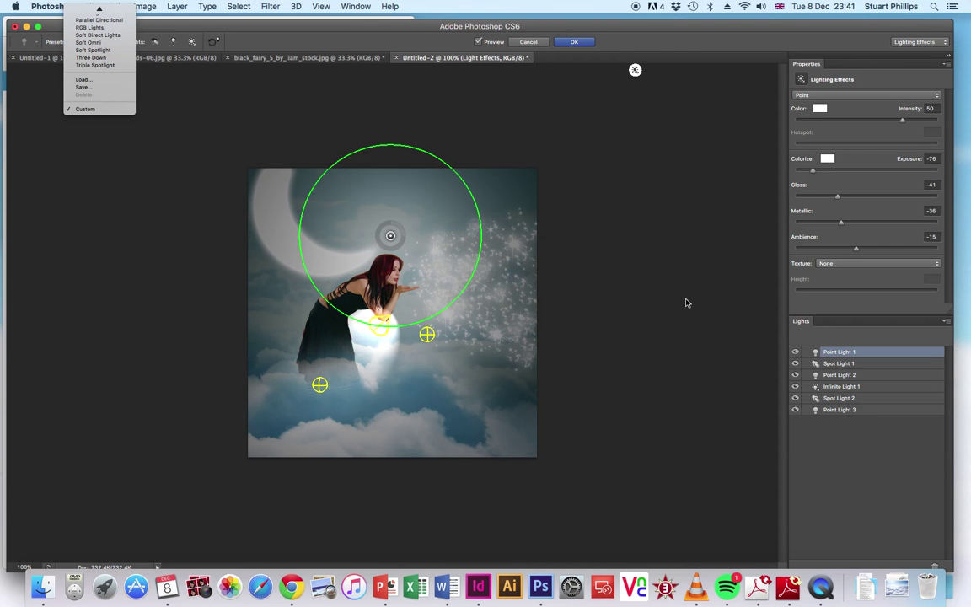
click(795, 412)
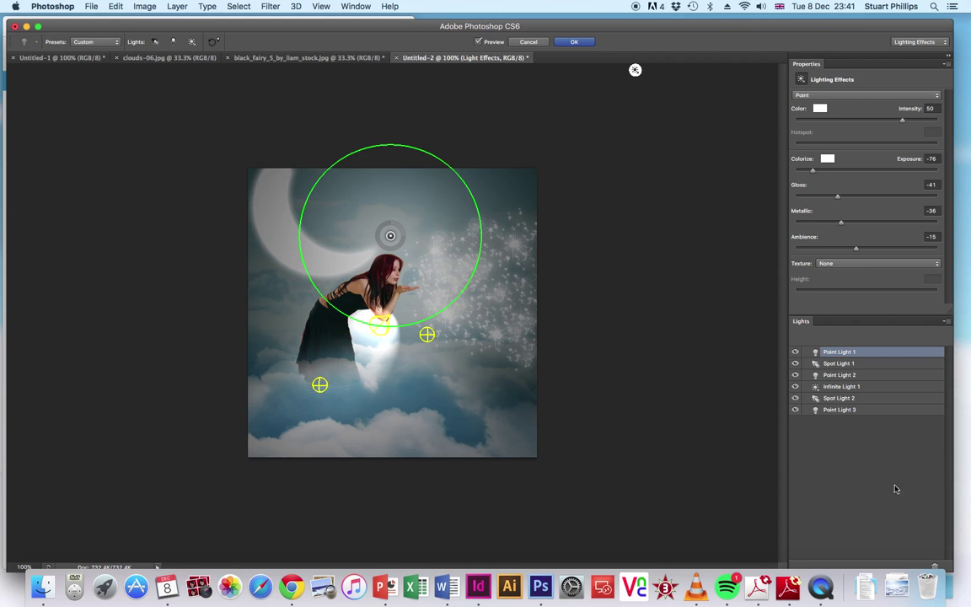
- Delete the extra lights down to one, then apply the Soft Omni preset
click(934, 566)
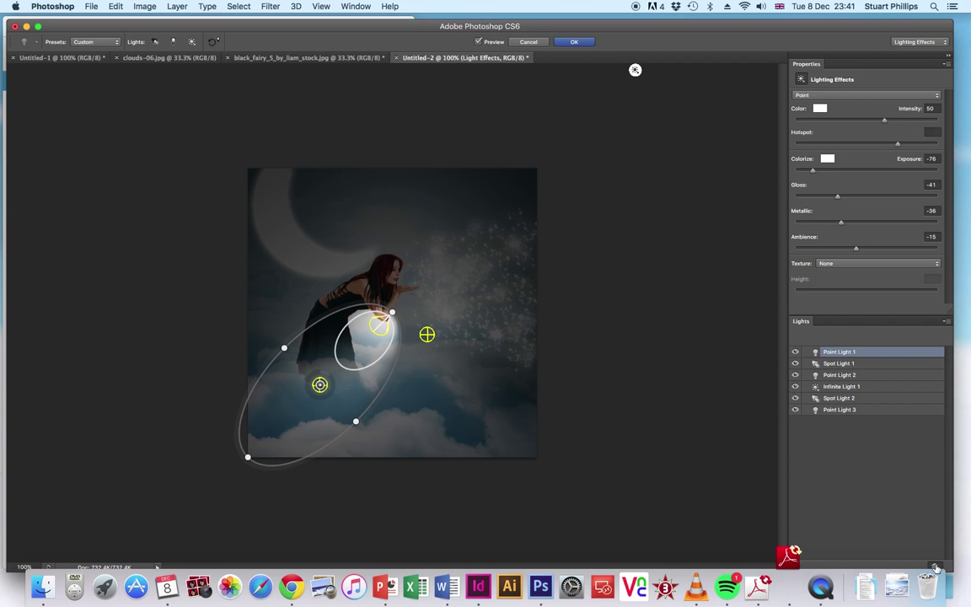
click(934, 566)
click(934, 566)
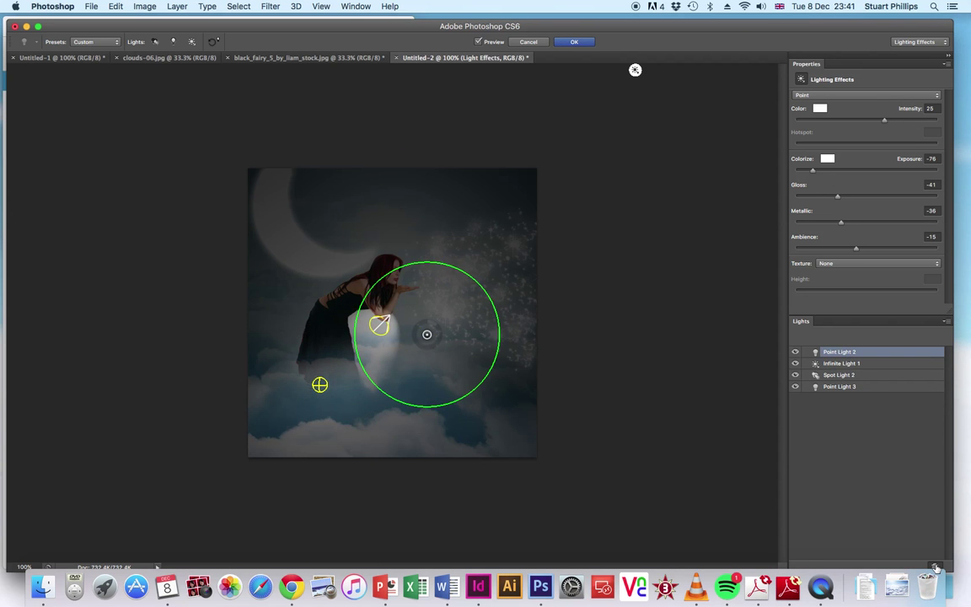
click(933, 567)
click(933, 566)
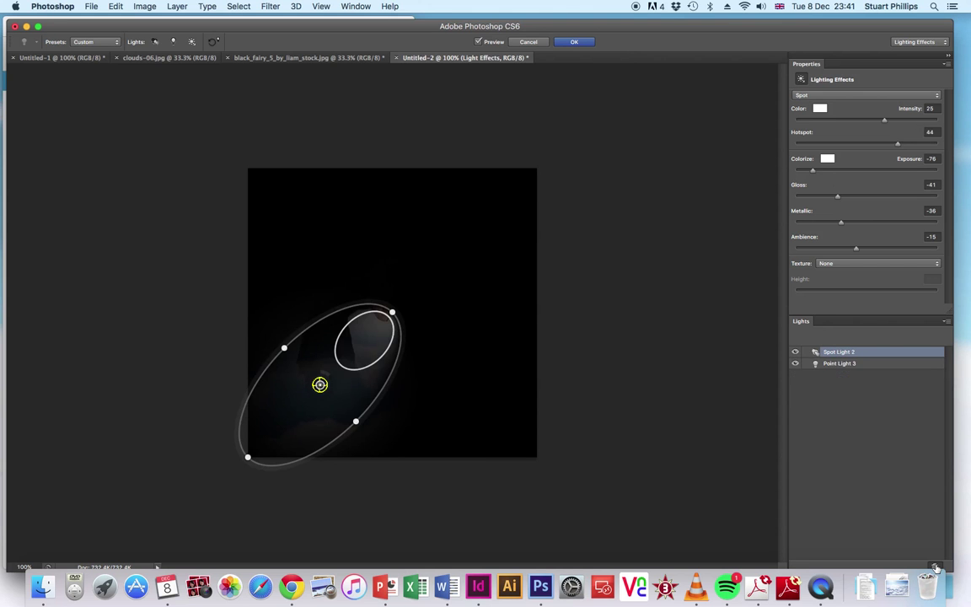
click(933, 566)
click(934, 566)
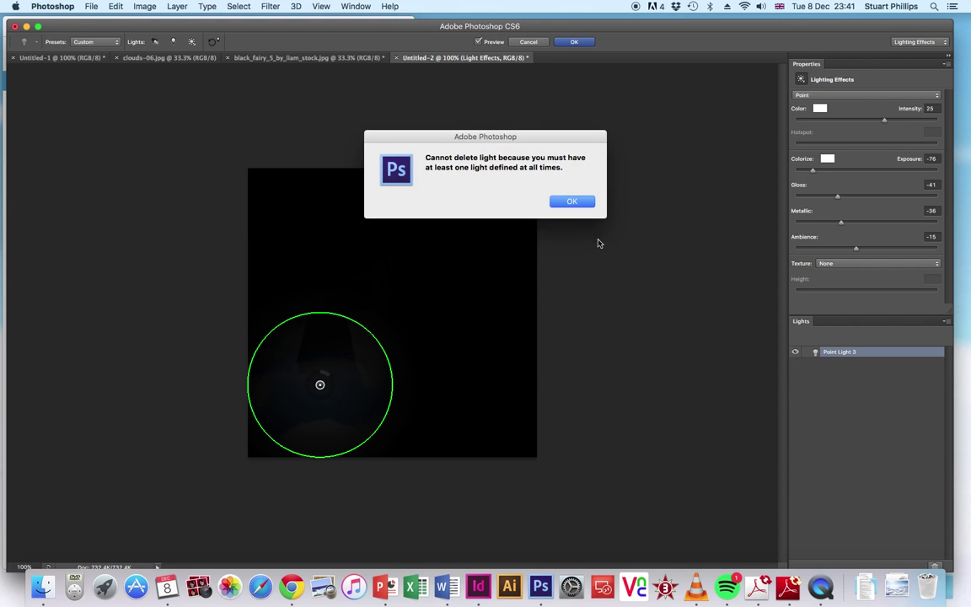
click(571, 202)
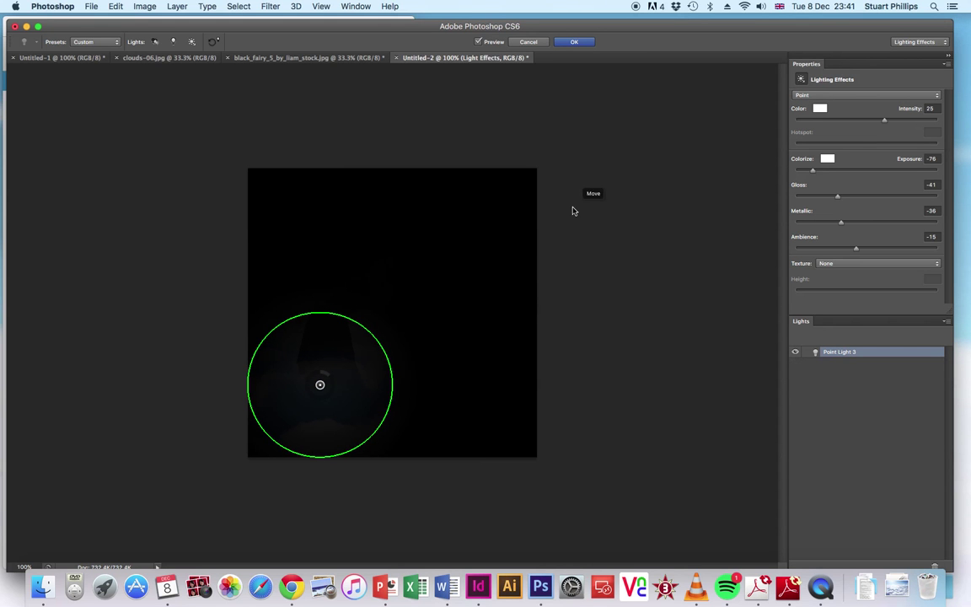
click(115, 46)
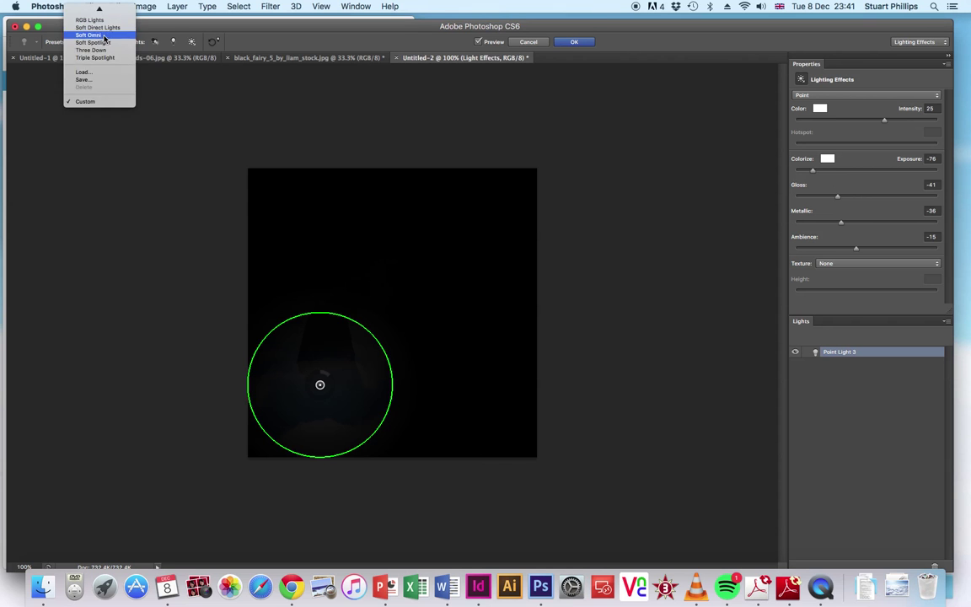
click(101, 36)
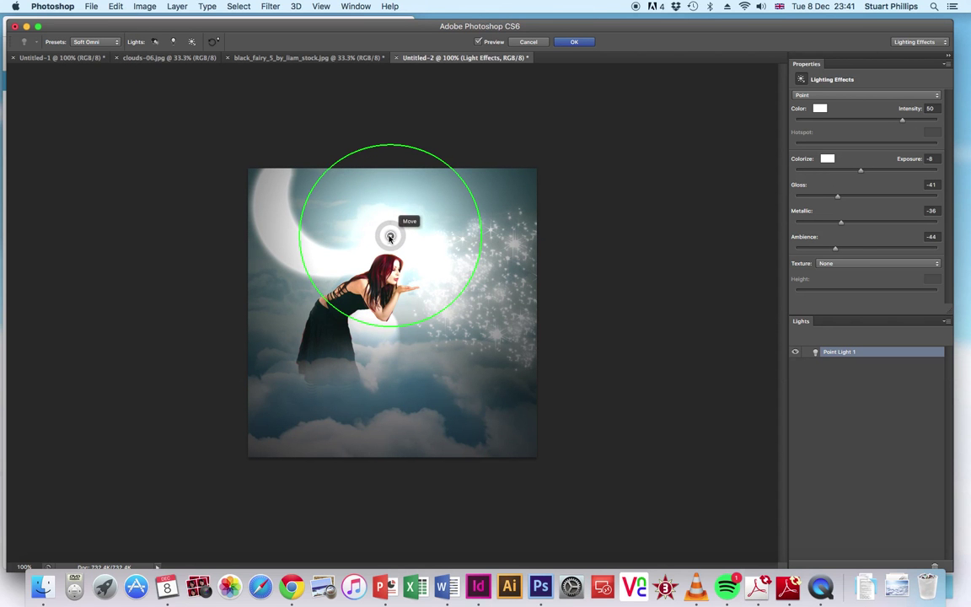
- Drag Point Light 1 down and right onto the sparkles before the fairy's hands
drag(390, 236, 474, 292)
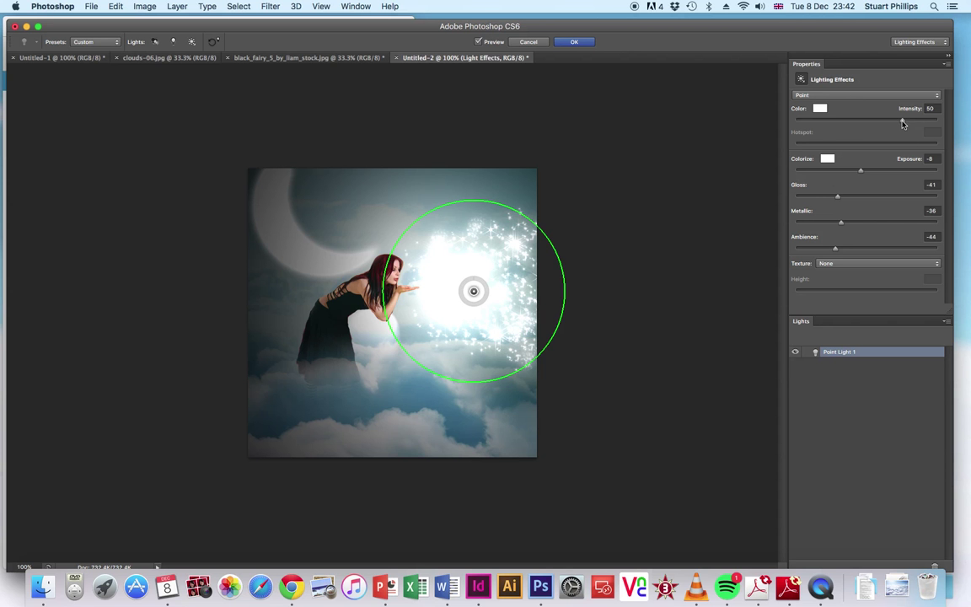
- Set the light to Intensity 43, Exposure -18, Metallic 33 and Ambience -34, then apply Lighting Effects
drag(900, 122, 892, 124)
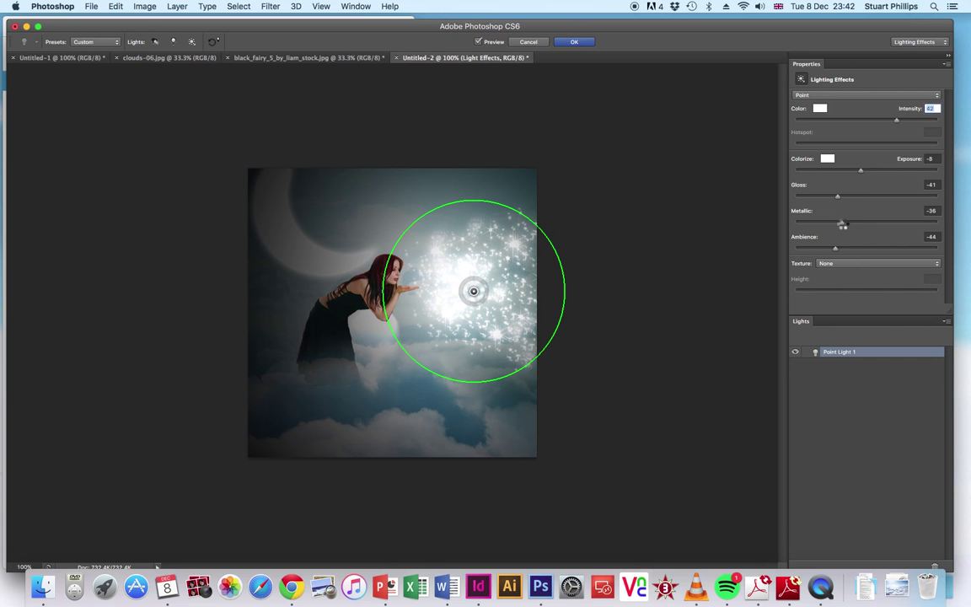
drag(841, 223, 908, 222)
mouse_move(835, 248)
mouse_down()
mouse_move(873, 248)
mouse_move(839, 254)
mouse_up()
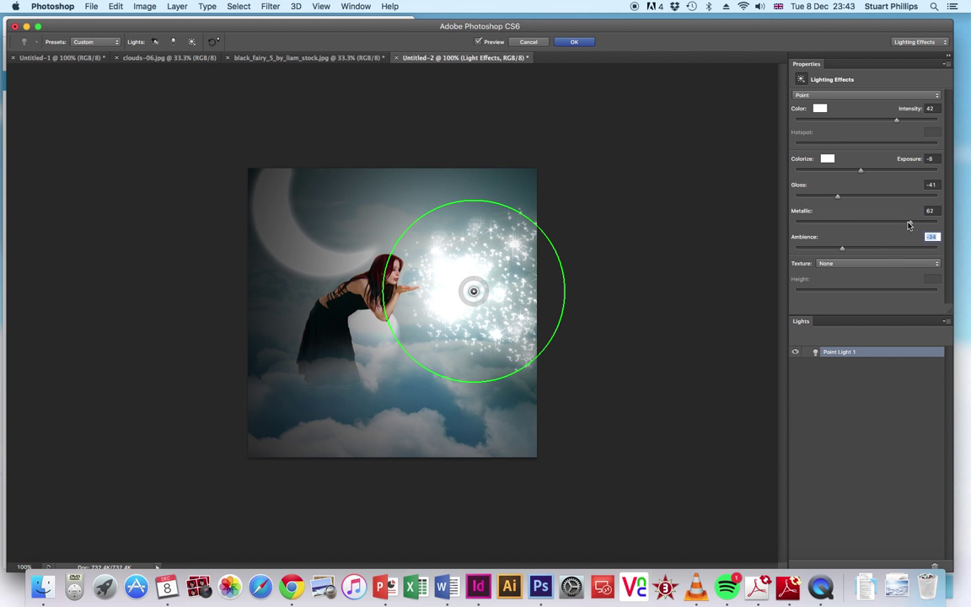
drag(909, 225, 890, 224)
drag(861, 173, 854, 173)
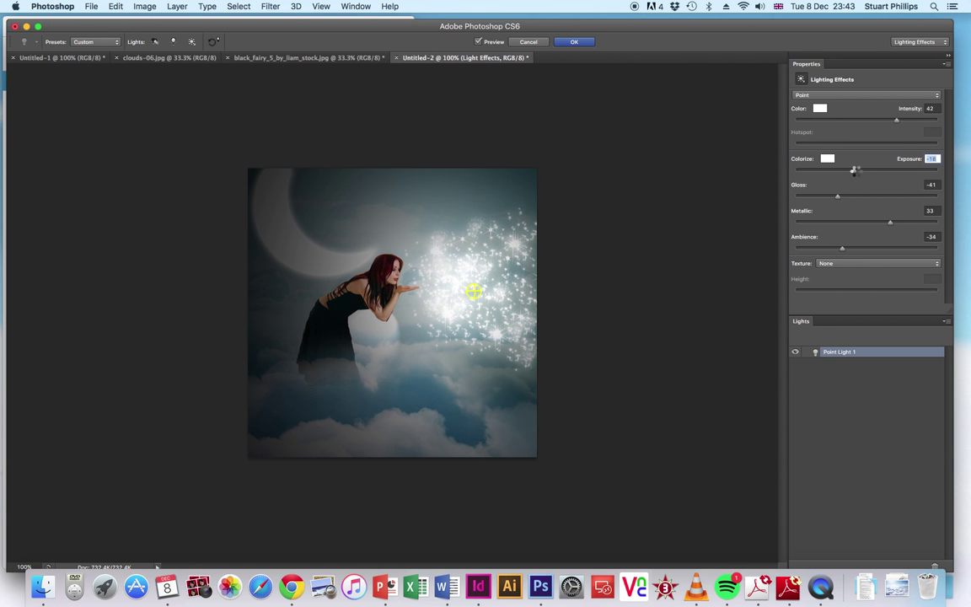
mouse_move(897, 124)
mouse_down()
mouse_move(830, 123)
mouse_move(898, 124)
mouse_up()
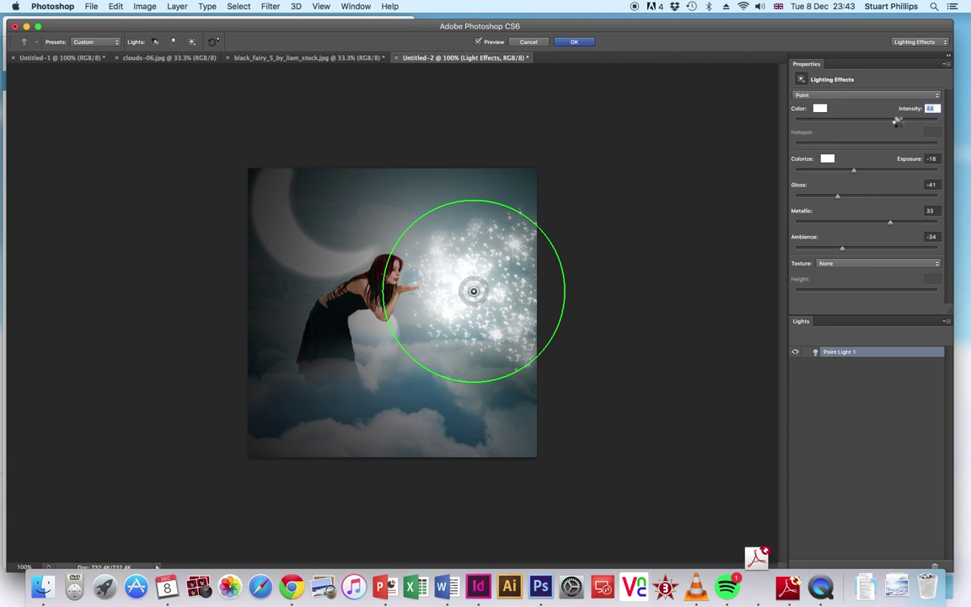
drag(898, 121, 900, 120)
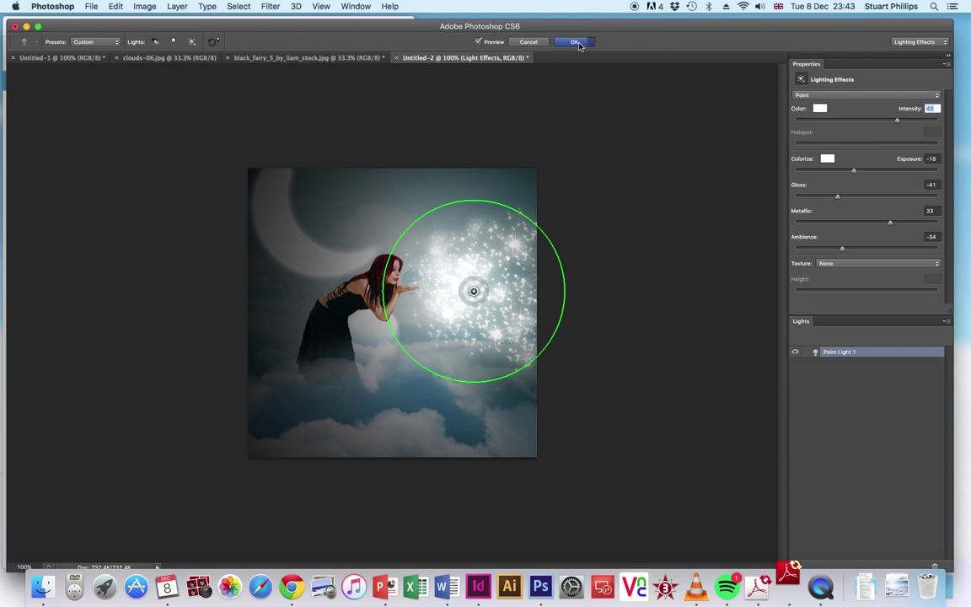
click(574, 41)
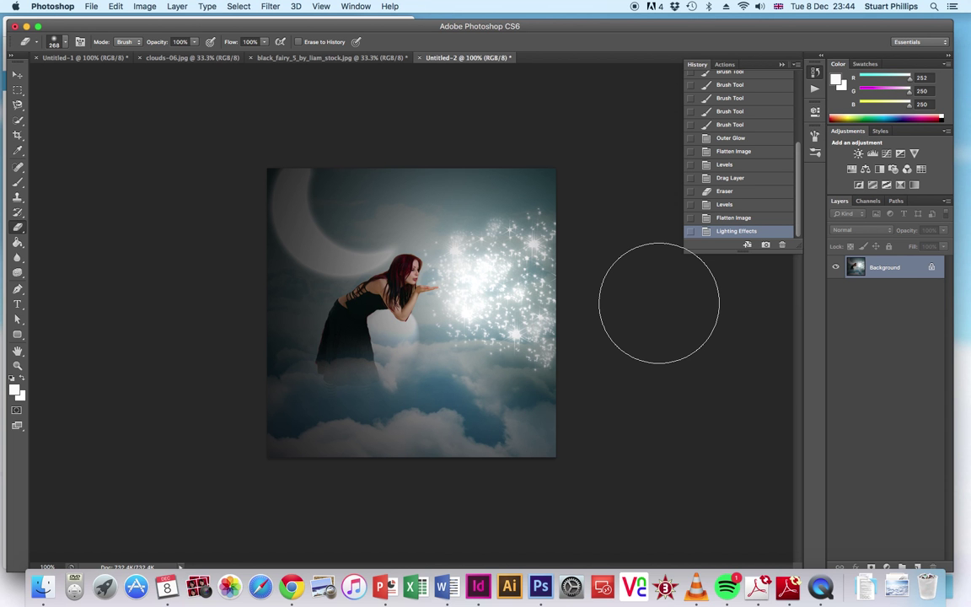
- In Levels, raise the Red channel shadow input to 24 and the Blue channel shadow input to 14
key(super+l)
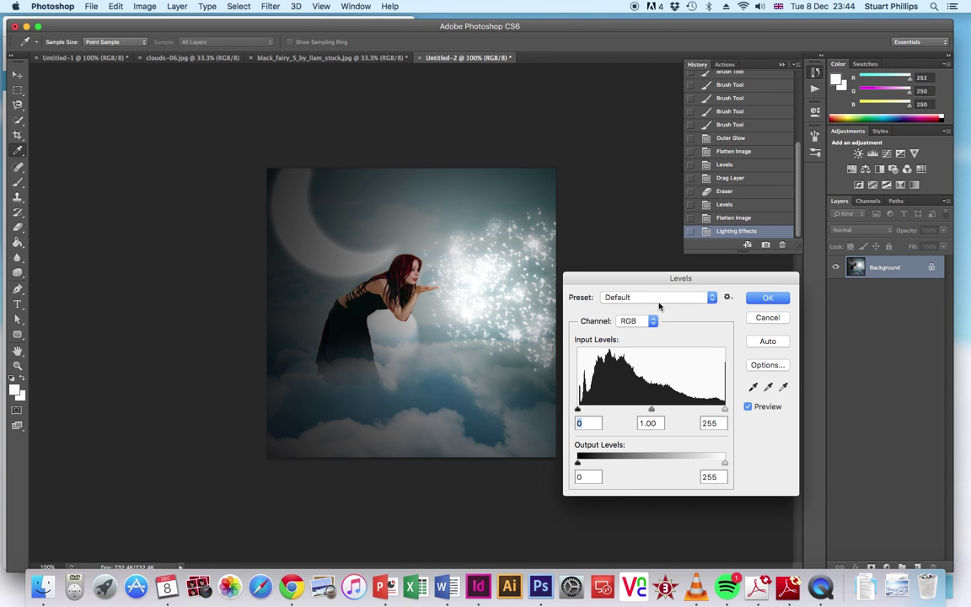
click(633, 321)
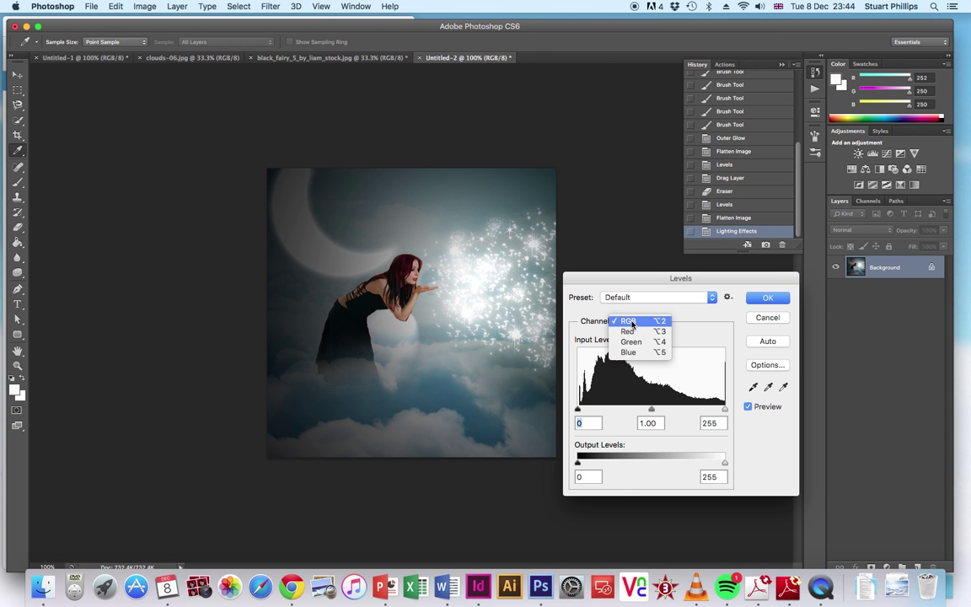
click(631, 334)
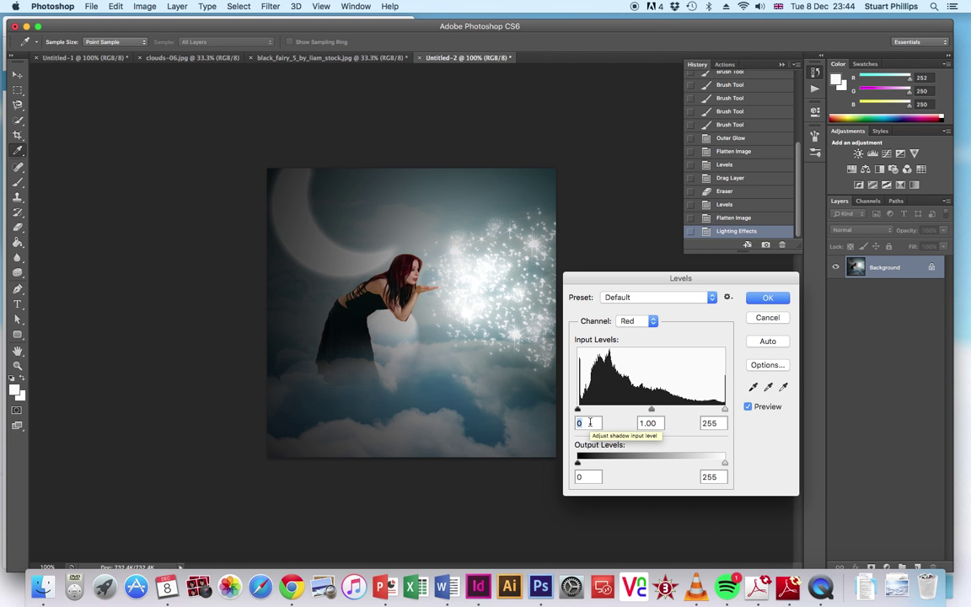
text(24)
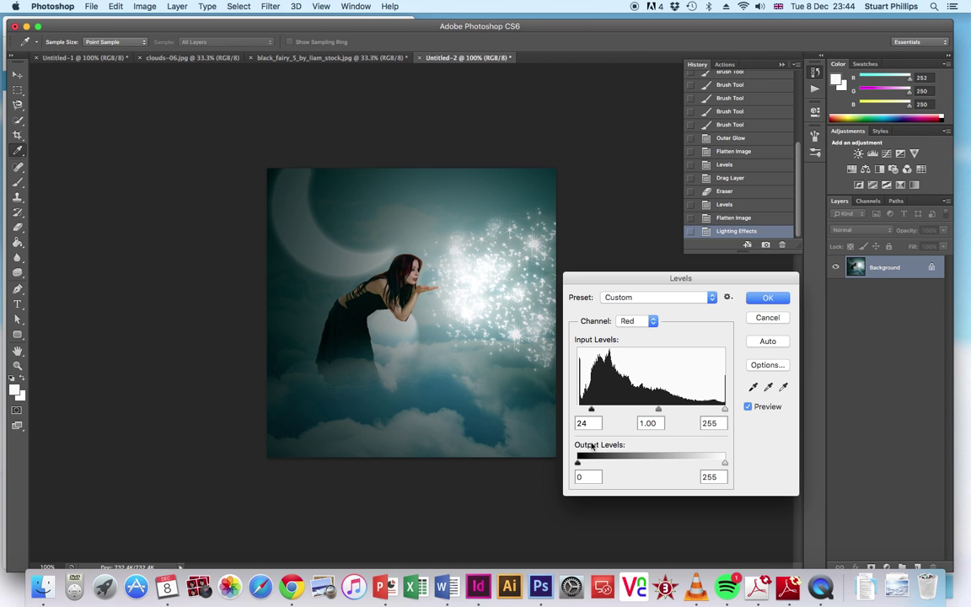
click(637, 321)
click(631, 341)
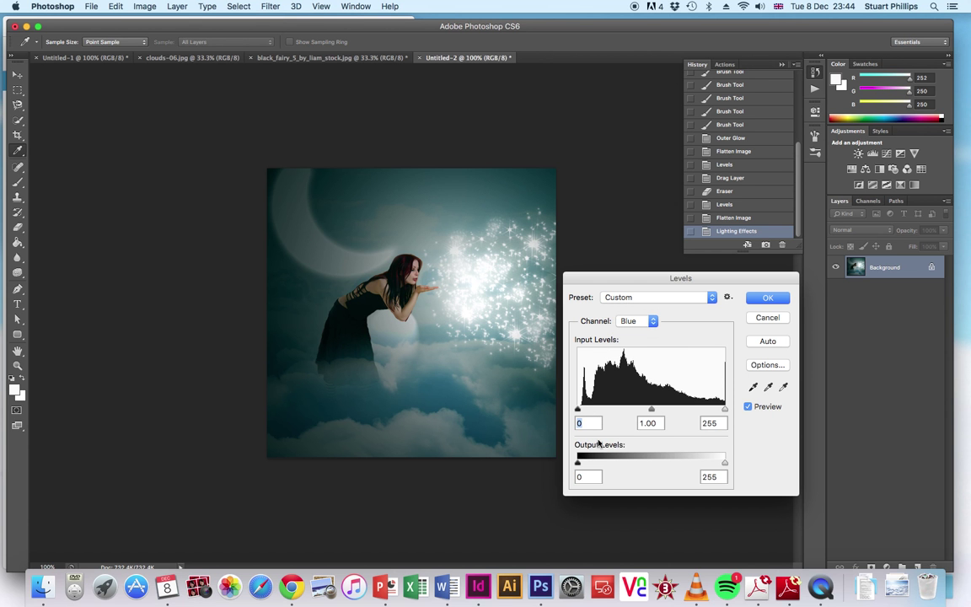
mouse_move(578, 410)
mouse_down()
mouse_move(665, 410)
mouse_move(571, 410)
mouse_move(583, 410)
mouse_up()
drag(583, 411, 586, 411)
click(767, 297)
key(e)
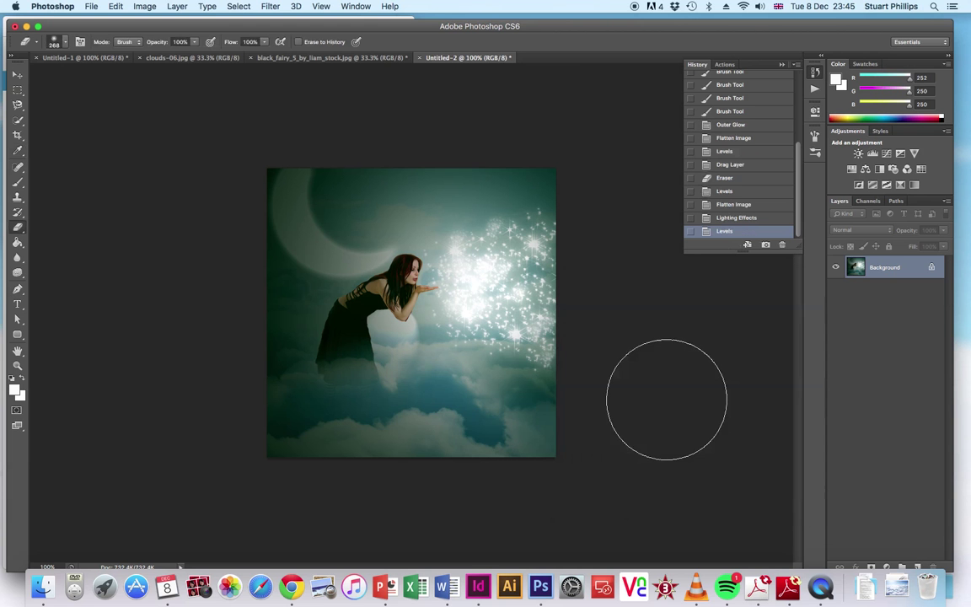